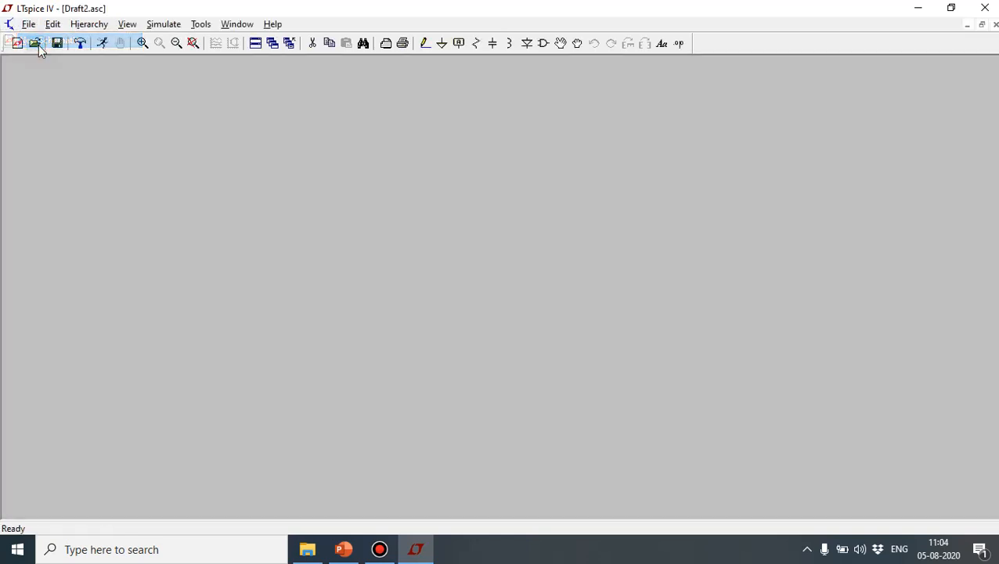
- Place three 74hct86 two-input XOR gates in a descending staircase from upper left to lower right
left_click(543, 44)
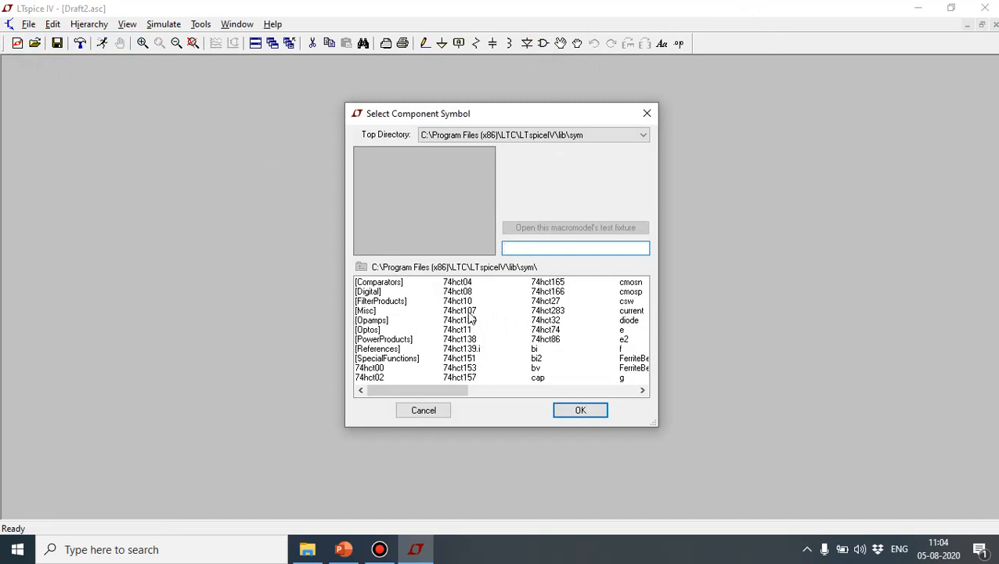
left_click(462, 292)
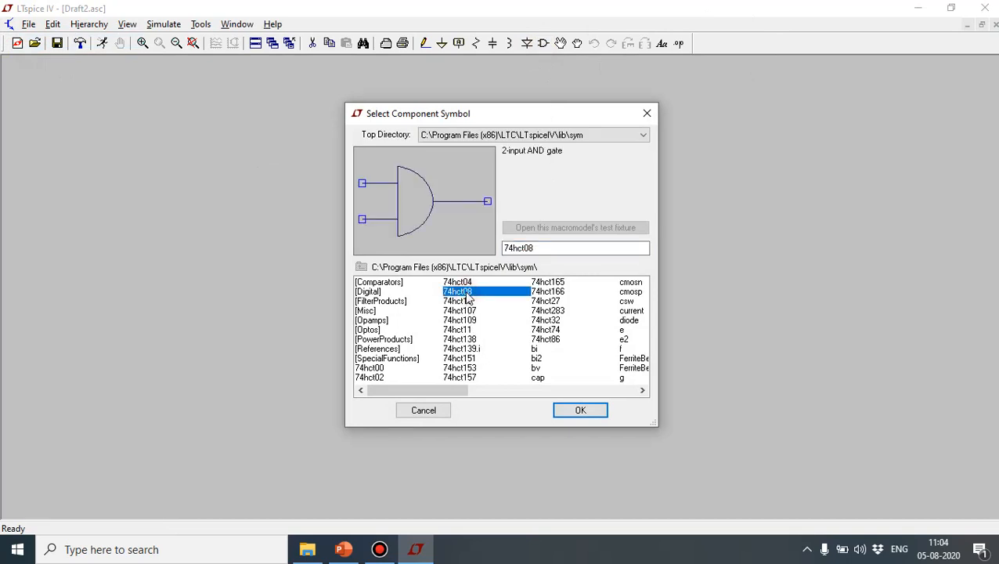
left_click(547, 311)
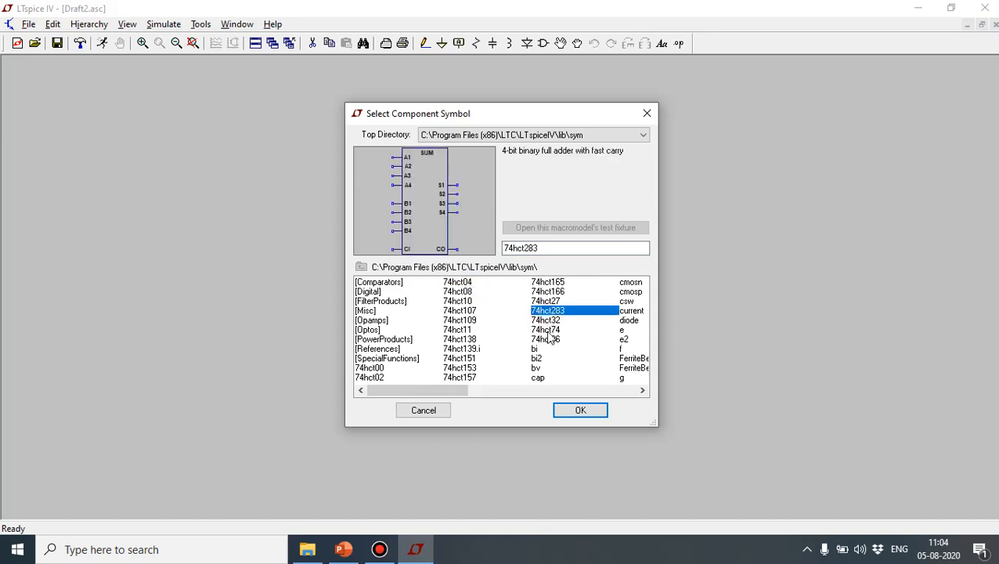
left_click(549, 330)
left_click(551, 339)
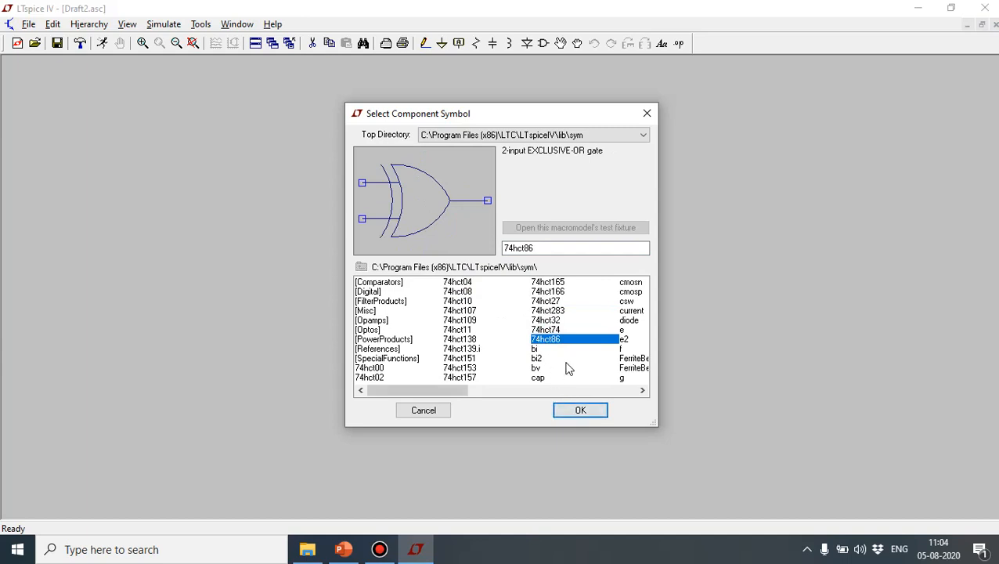
left_click(577, 411)
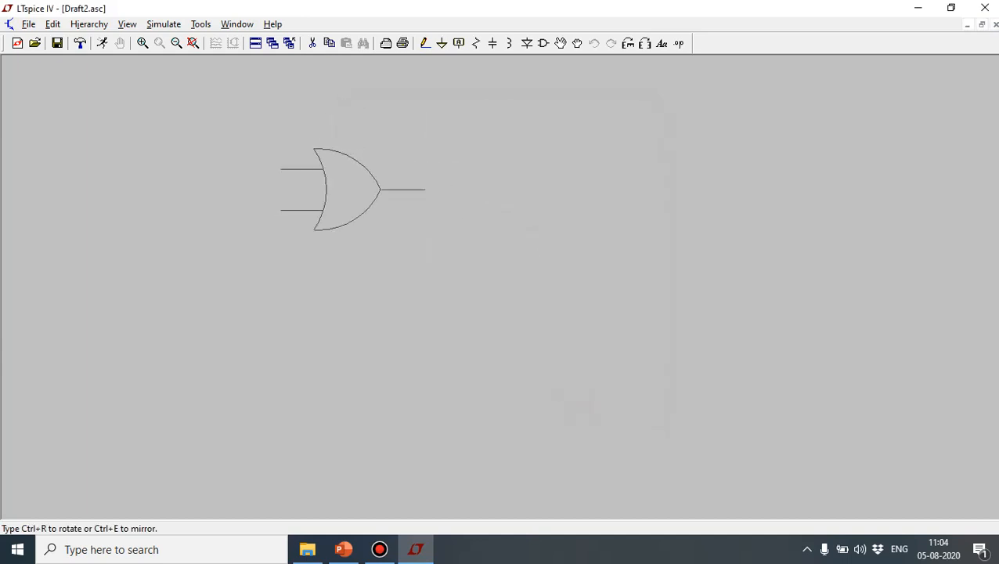
left_click(281, 148)
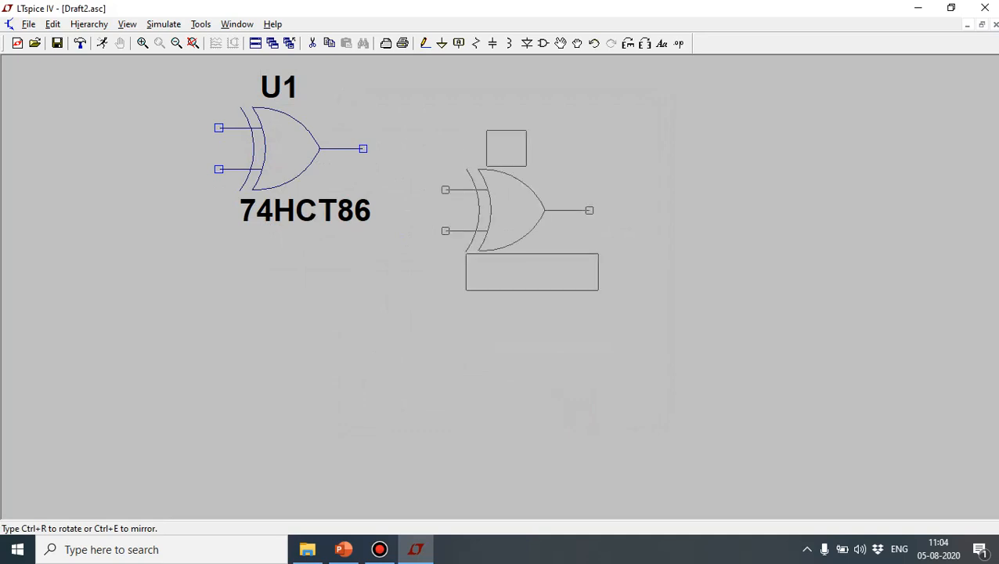
left_click(493, 215)
left_click(720, 278)
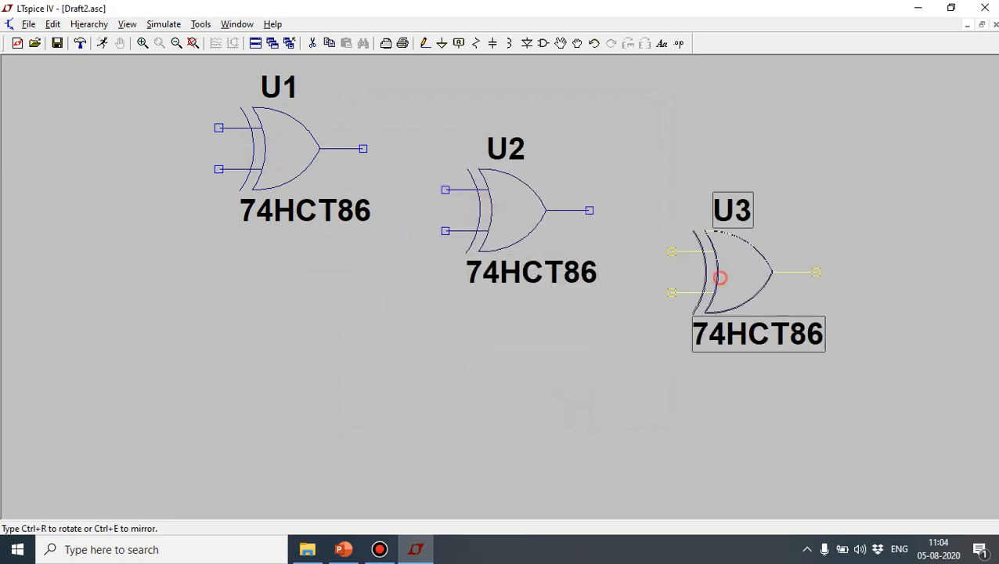
key("Escape")
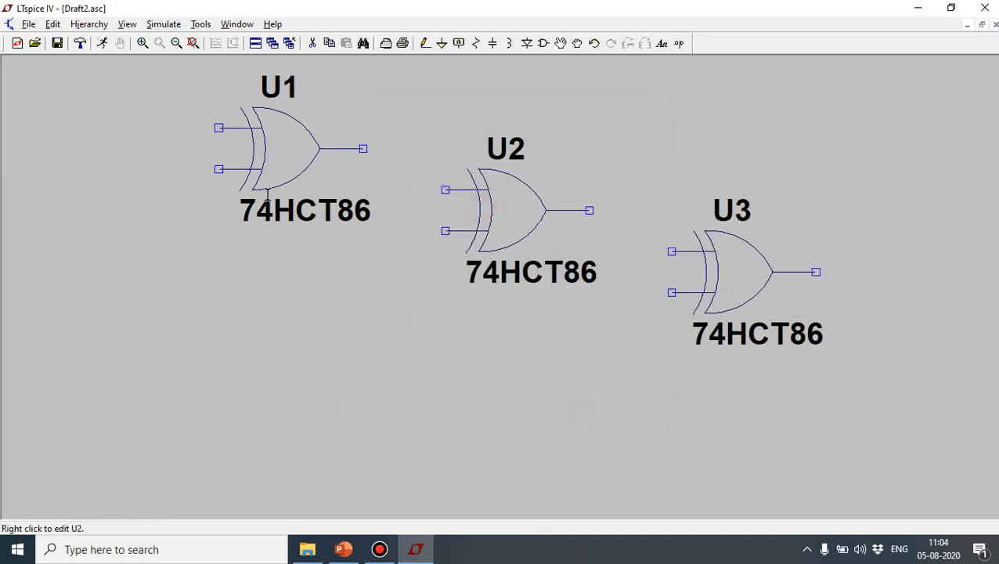
- Draw short horizontal input wires extending left from both inputs of gate U1
left_click(428, 44)
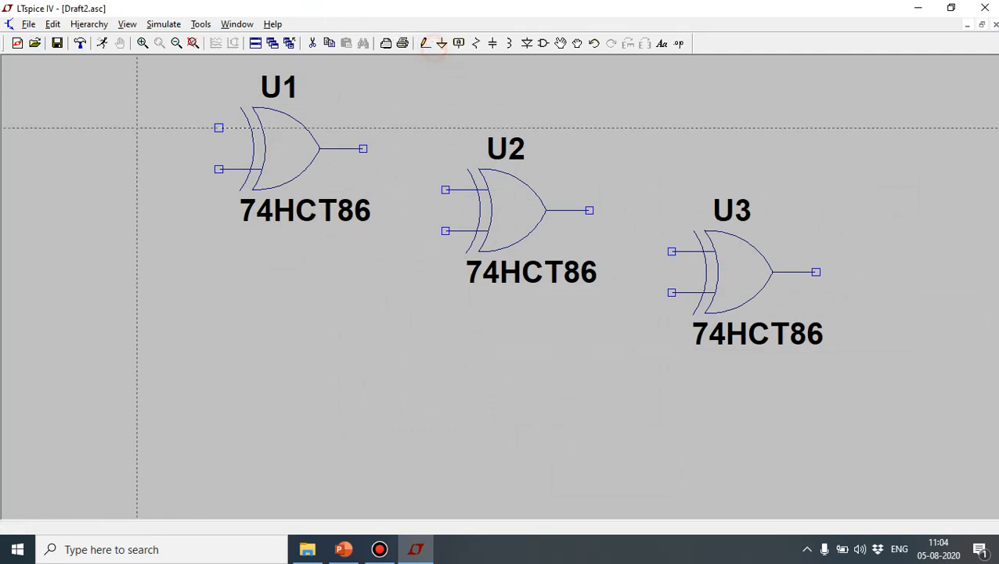
left_click(157, 128)
left_click(219, 128)
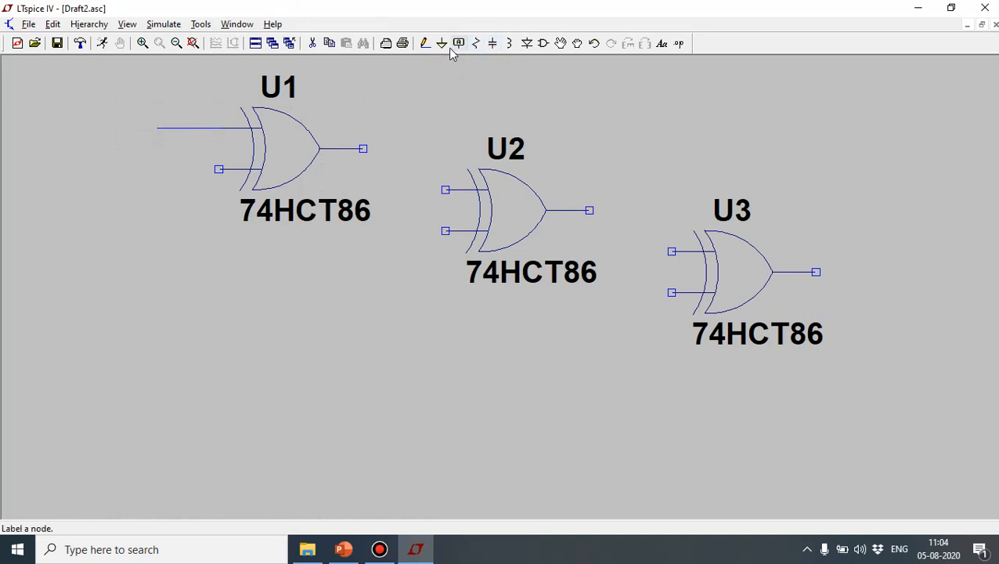
left_click(427, 44)
left_click(218, 169)
- Wire U1's output to U2's upper input and U2's output to U3's upper input
left_click(362, 148)
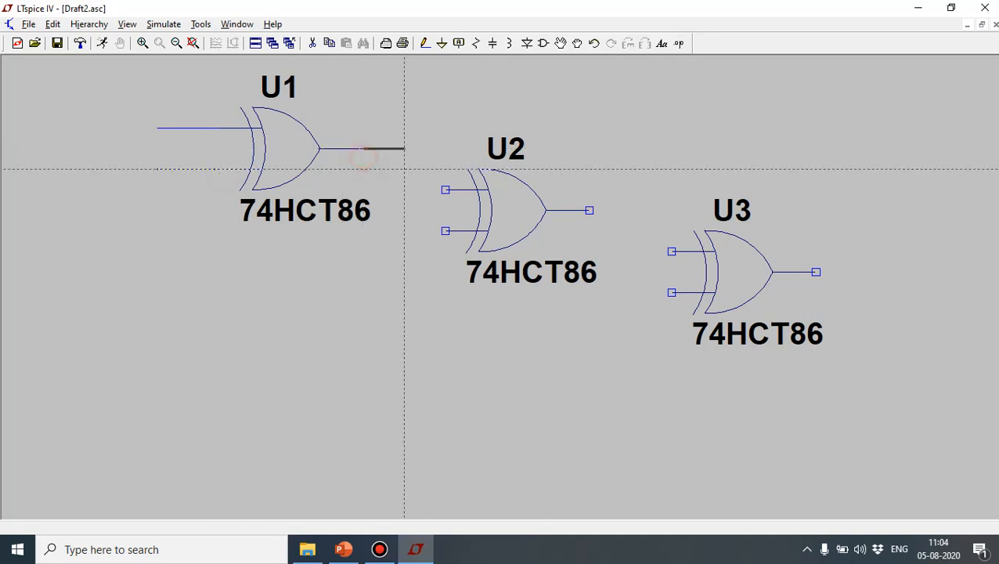
left_click(445, 190)
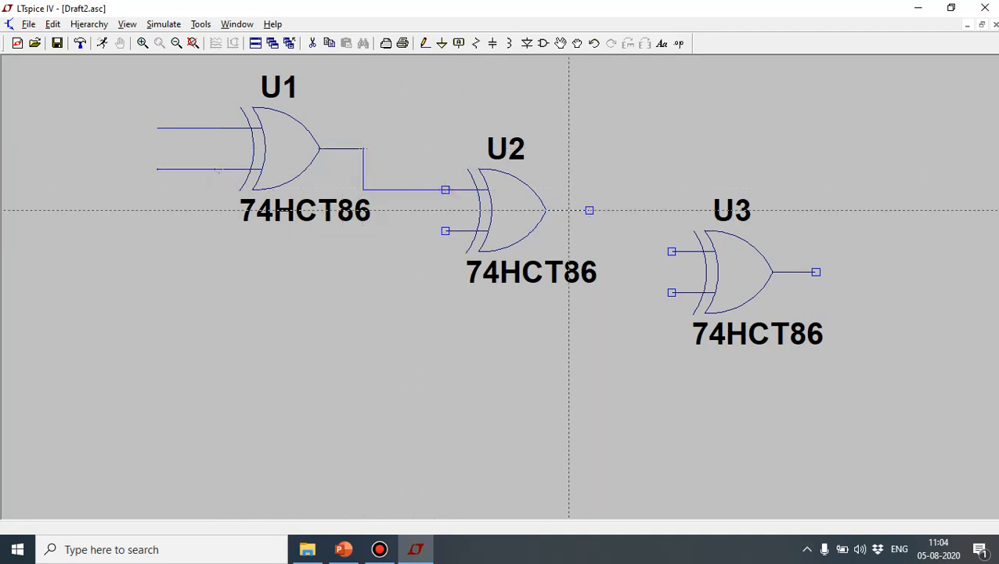
left_click(588, 209)
left_click(630, 210)
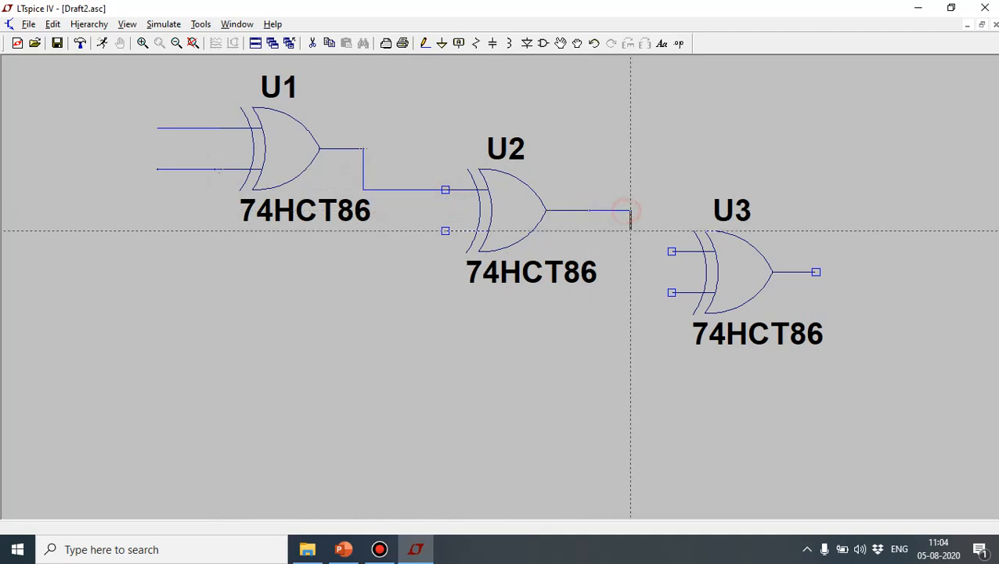
left_click(669, 252)
key("Escape")
- Draw a wire extending right from U3's output and another extending left from U3's lower input
left_click(415, 44)
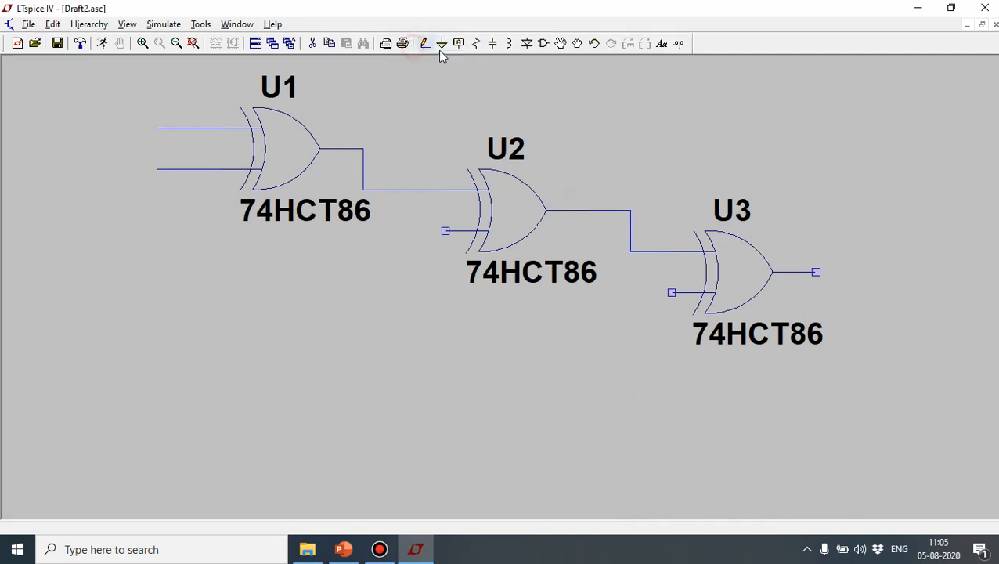
left_click(816, 272)
left_click(858, 271)
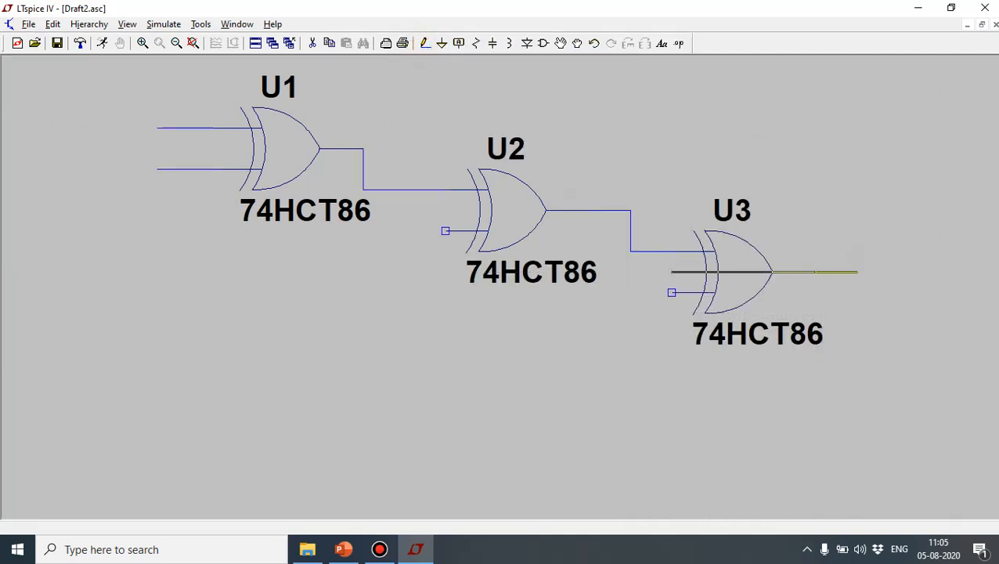
key("Escape")
left_click(424, 45)
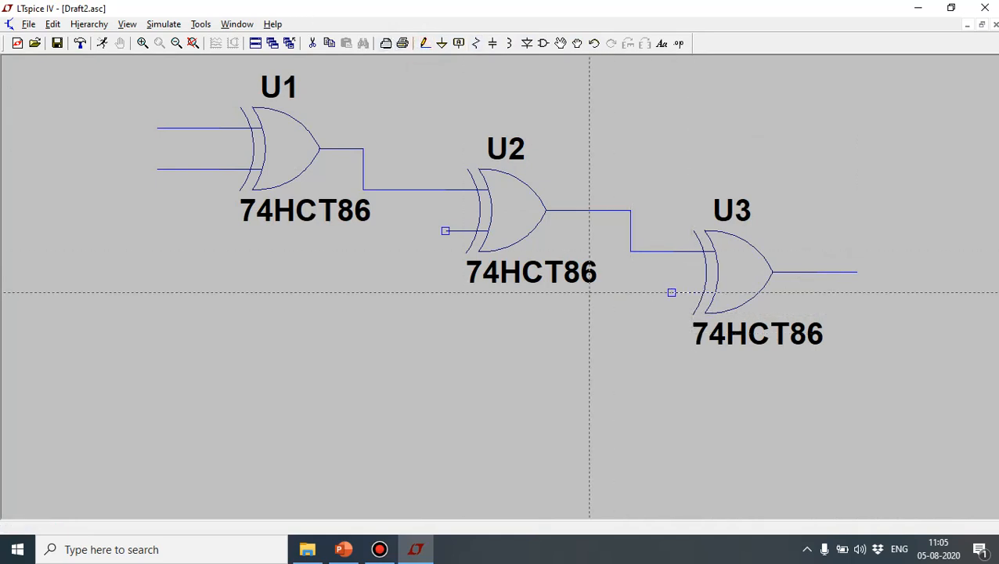
left_click(569, 293)
left_click(678, 294)
key("Escape")
- Place a voltage source to the left of gate U1's input wires
left_click(543, 44)
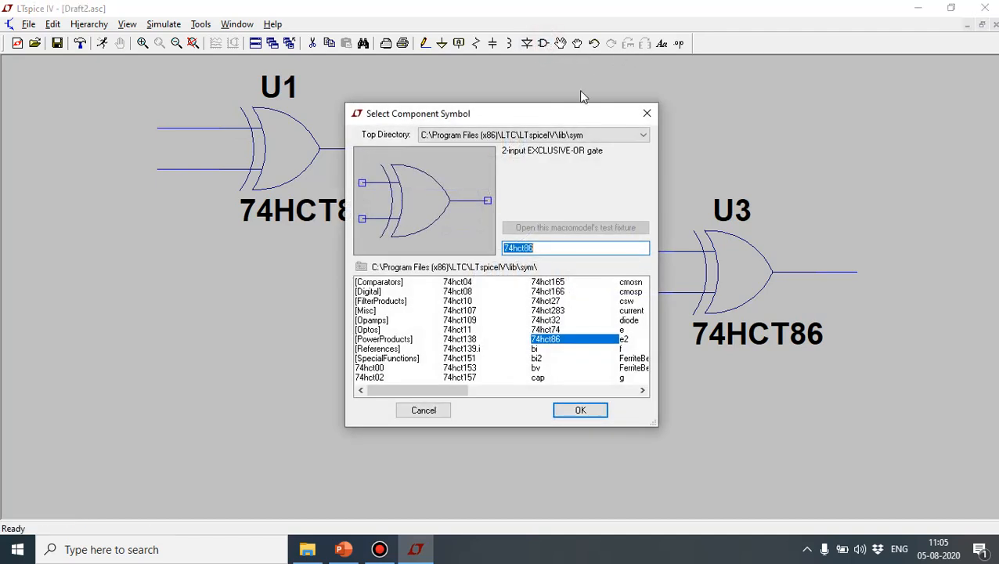
left_click(643, 390)
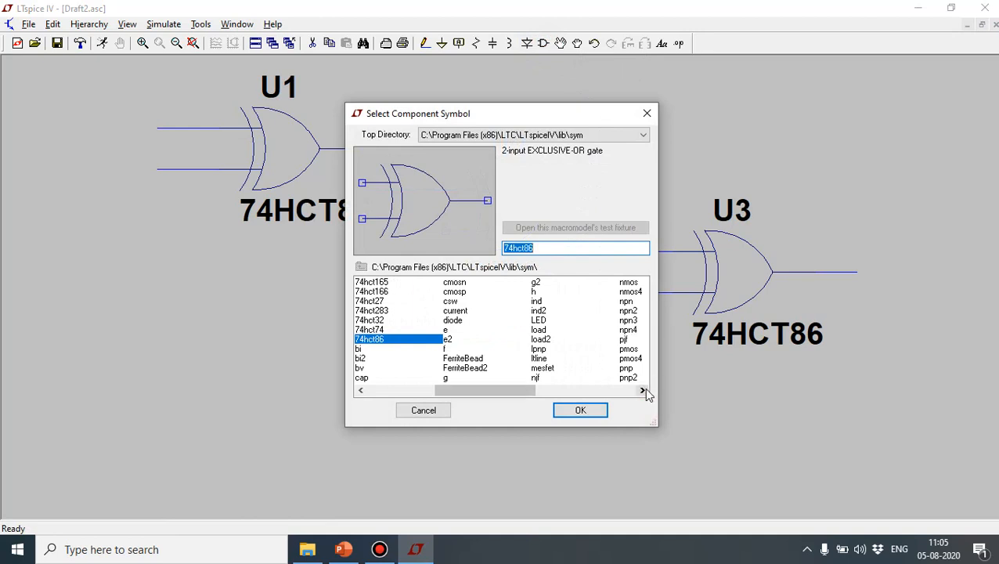
left_click(643, 390)
left_click(642, 389)
left_click(553, 291)
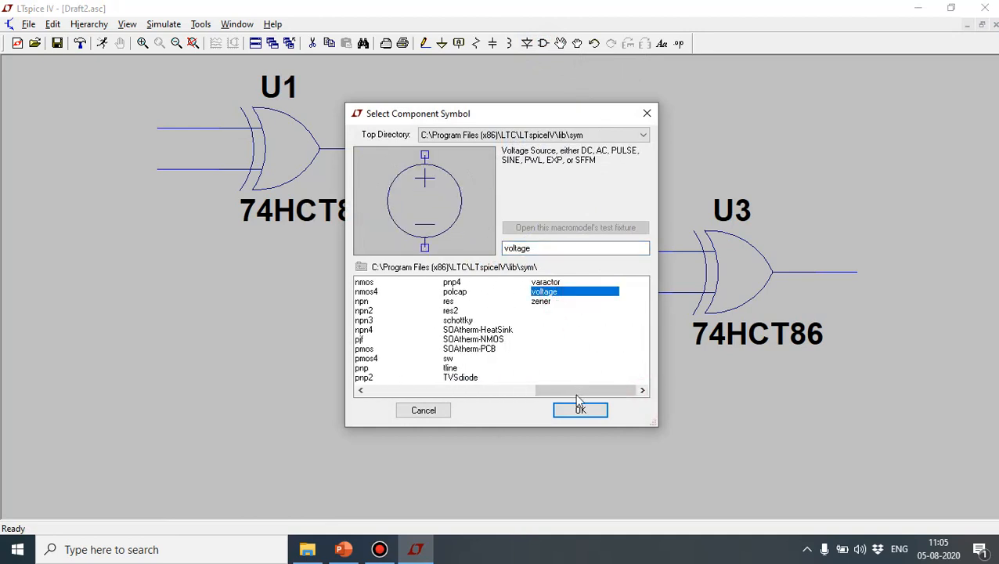
left_click(579, 410)
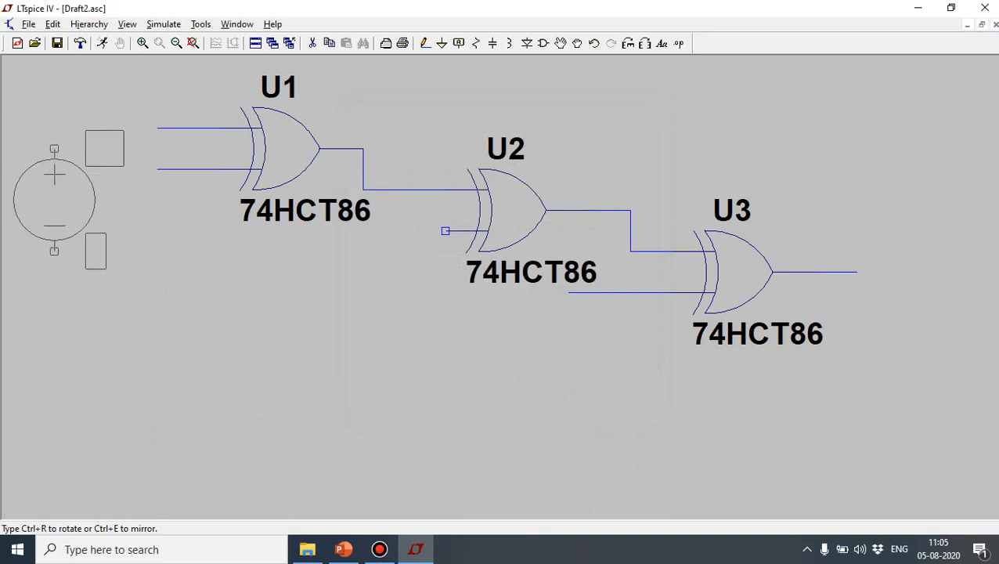
left_click(67, 189)
key("Escape")
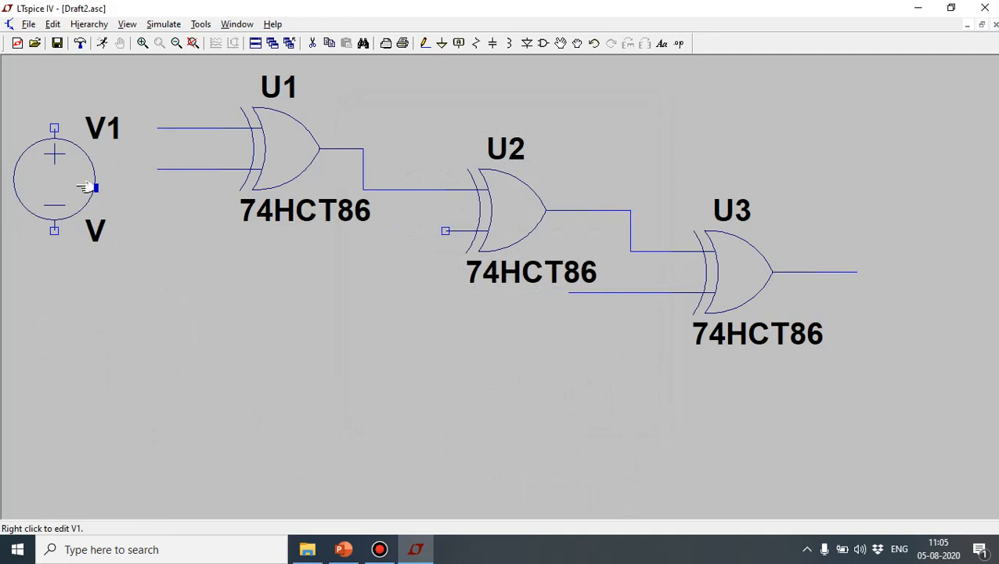
- Make V1 a PULSE source with an initial voltage of 5 and an on voltage of 0
right_click(84, 188)
left_click(593, 299)
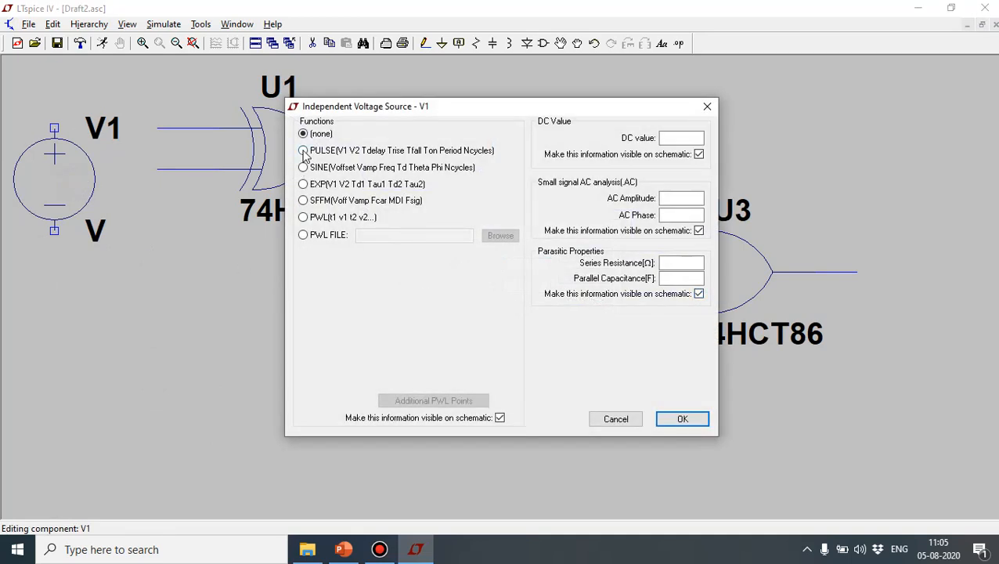
left_click(303, 150)
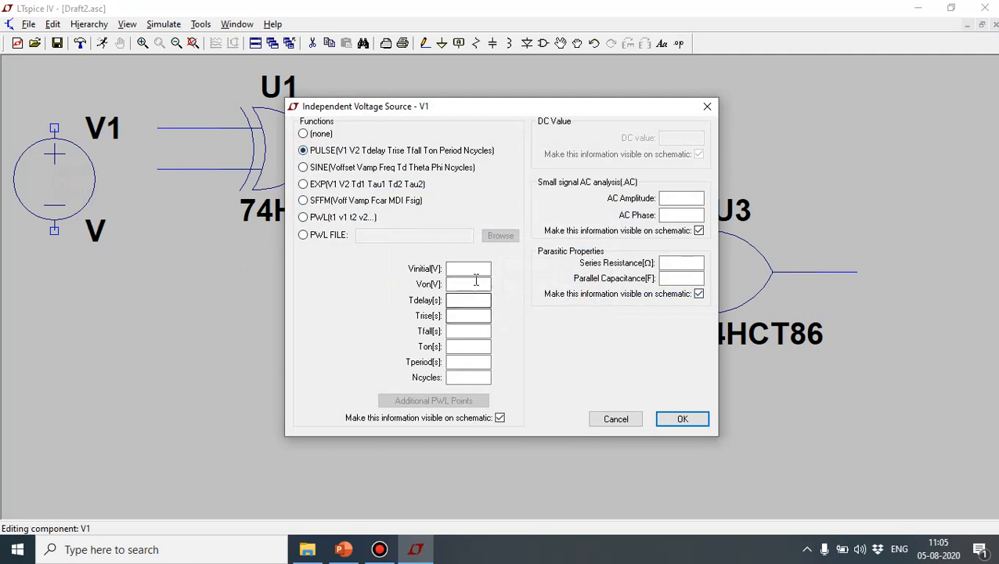
left_click(472, 268)
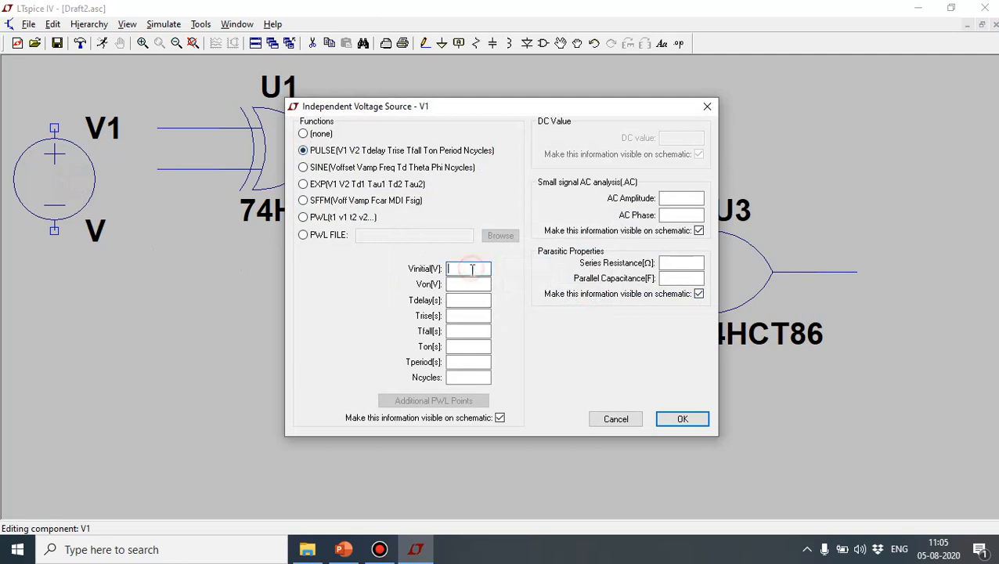
type("5")
left_click(479, 302)
left_click(468, 284)
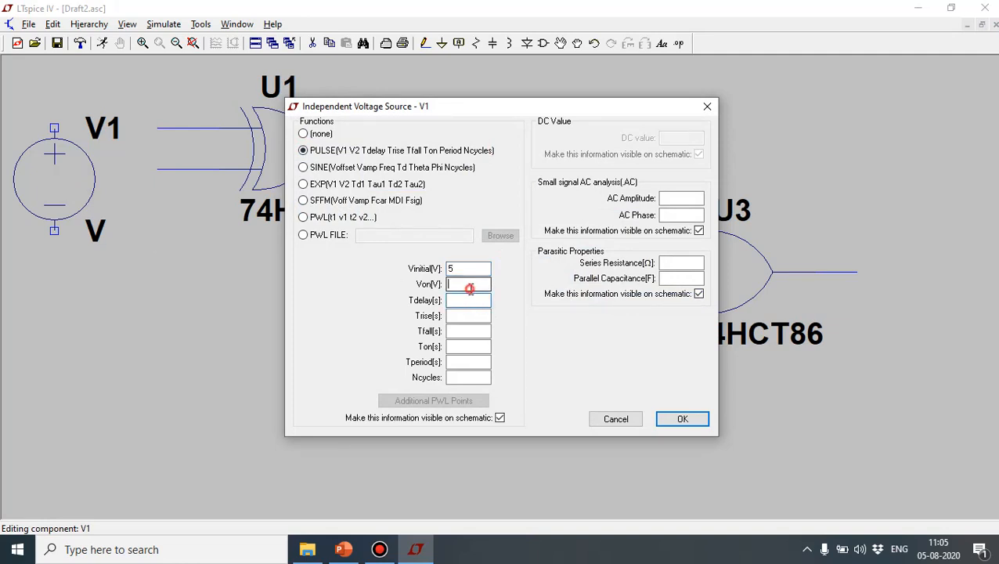
type("0")
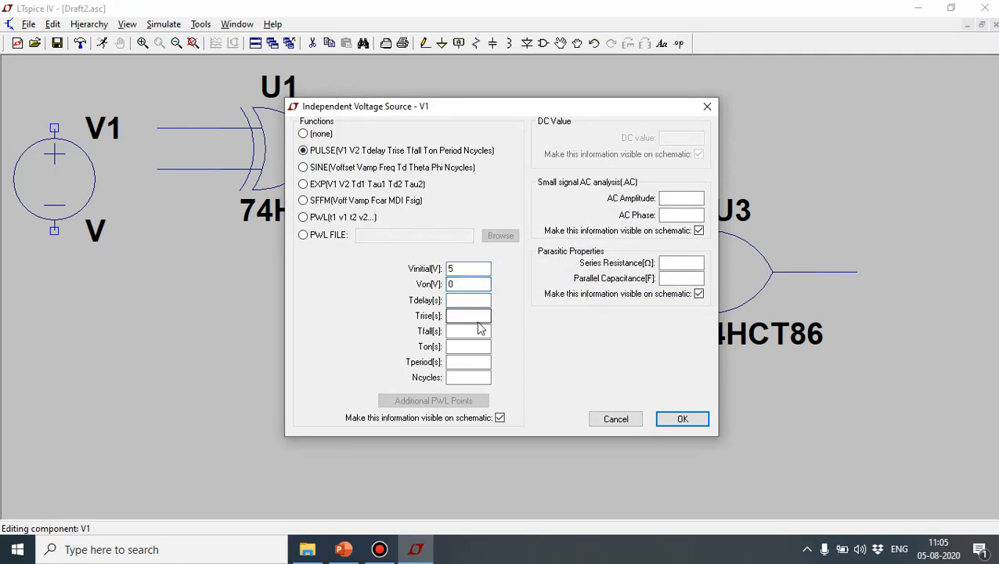
- Set V1's rise and fall times to 1p, on time to 1u and period to 2u, and apply the settings
left_click(473, 316)
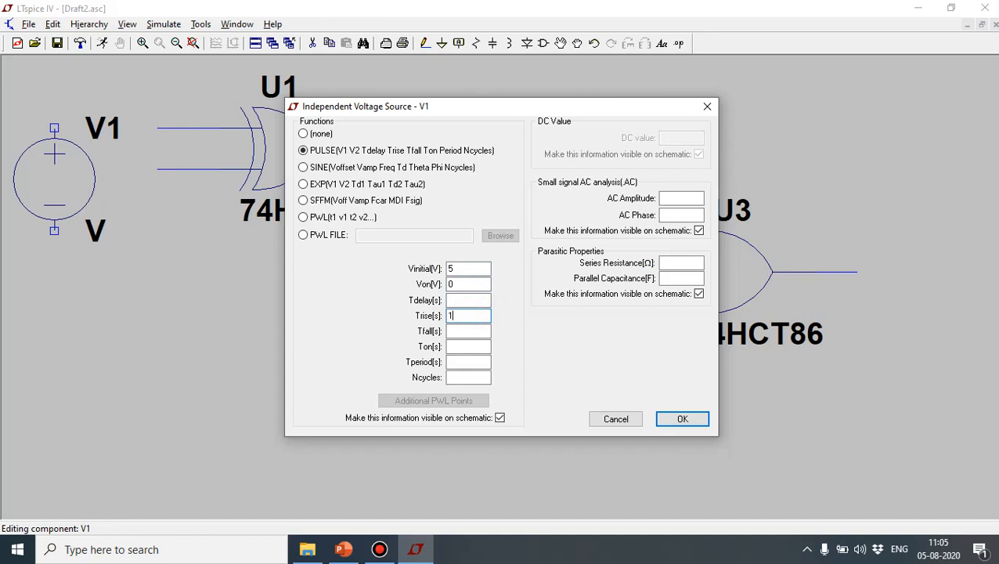
left_click(458, 331)
type("1p")
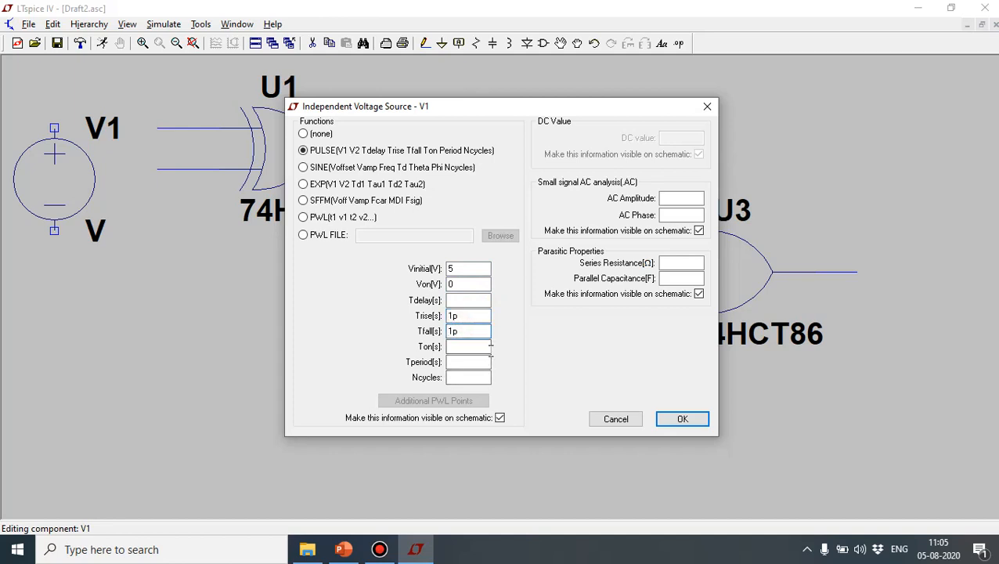
left_click(476, 347)
left_click(476, 348)
left_click(481, 362)
left_click(683, 420)
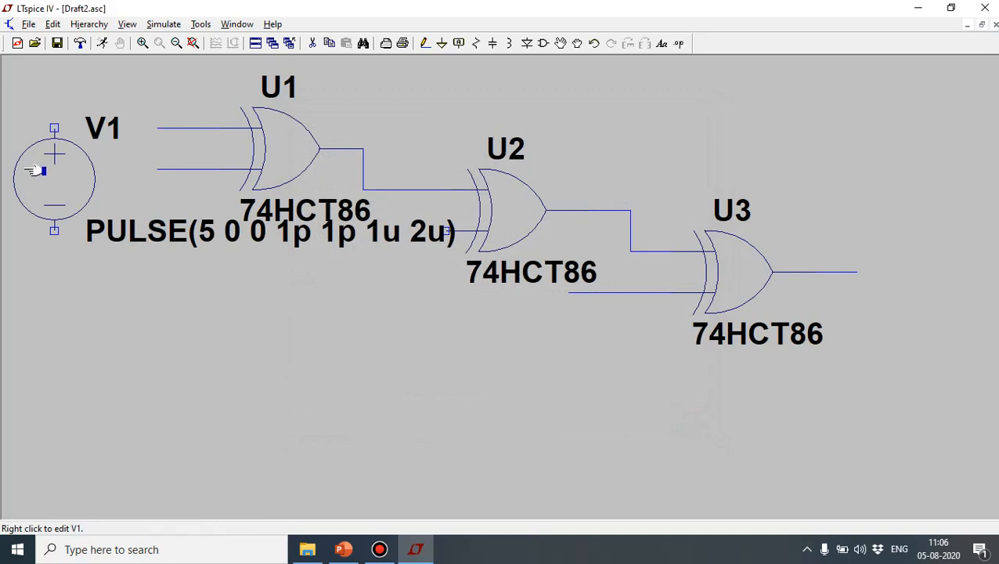
- Display V1's PULSE value as vertical text
right_click(186, 232)
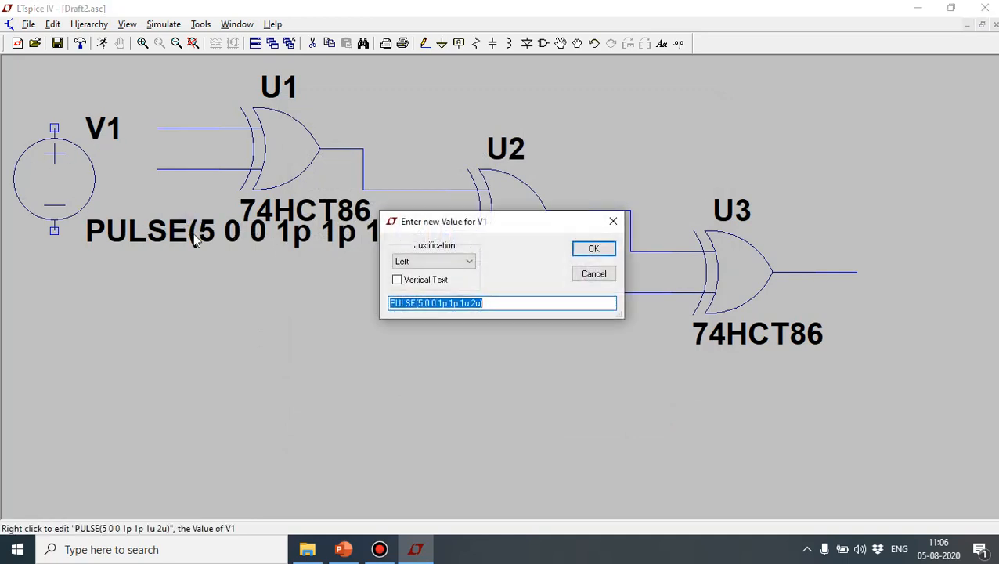
left_click(398, 281)
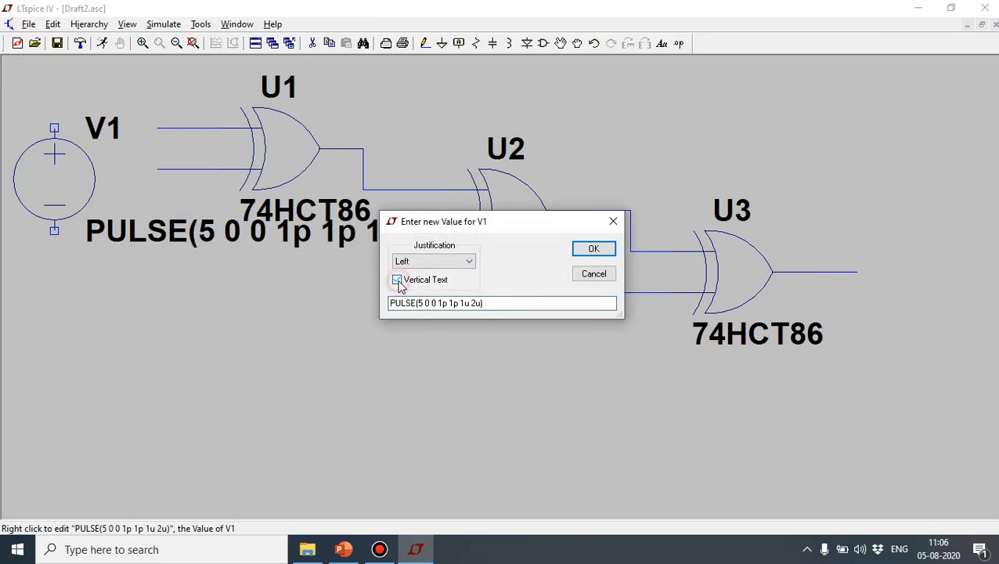
left_click(597, 249)
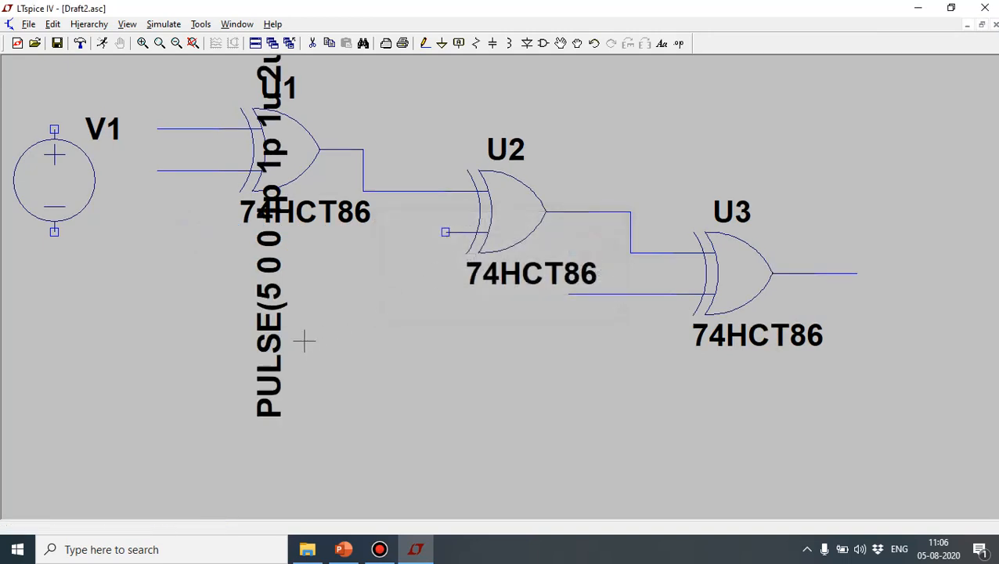
- Move V1's vertical PULSE text away from gate U1 to the left side of the source
left_click(561, 43)
left_click(272, 345)
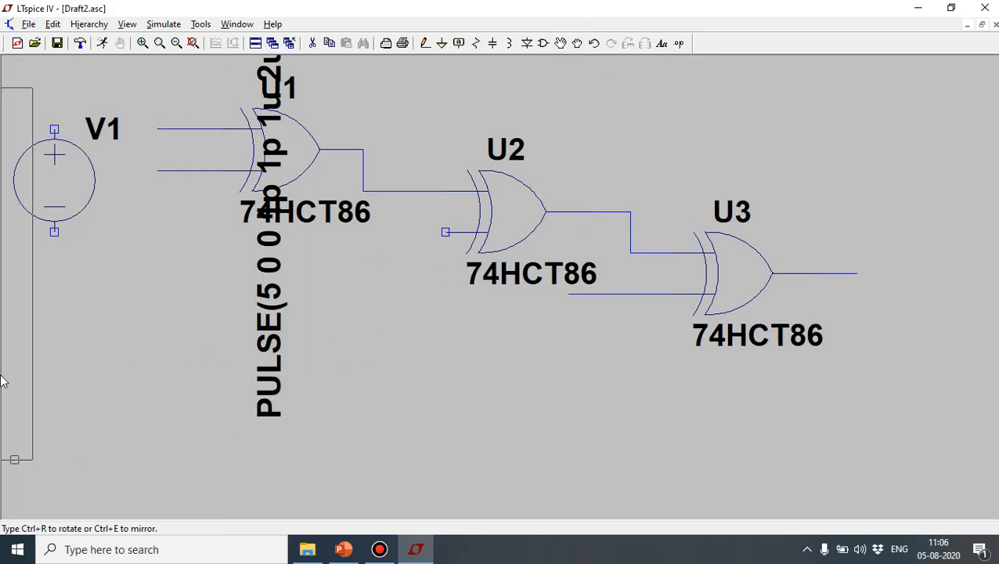
left_click(6, 332)
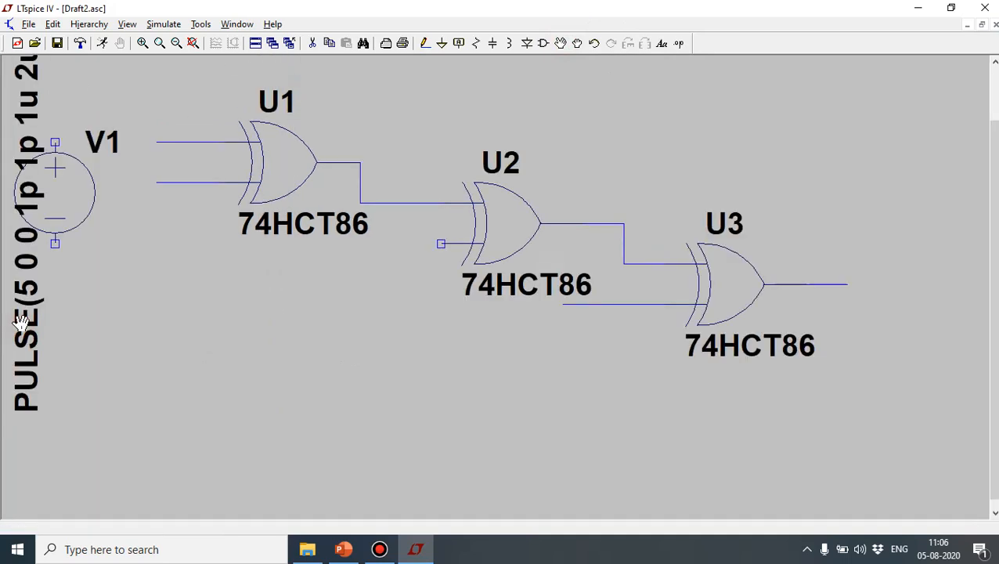
scroll(216, 323, "down", 1)
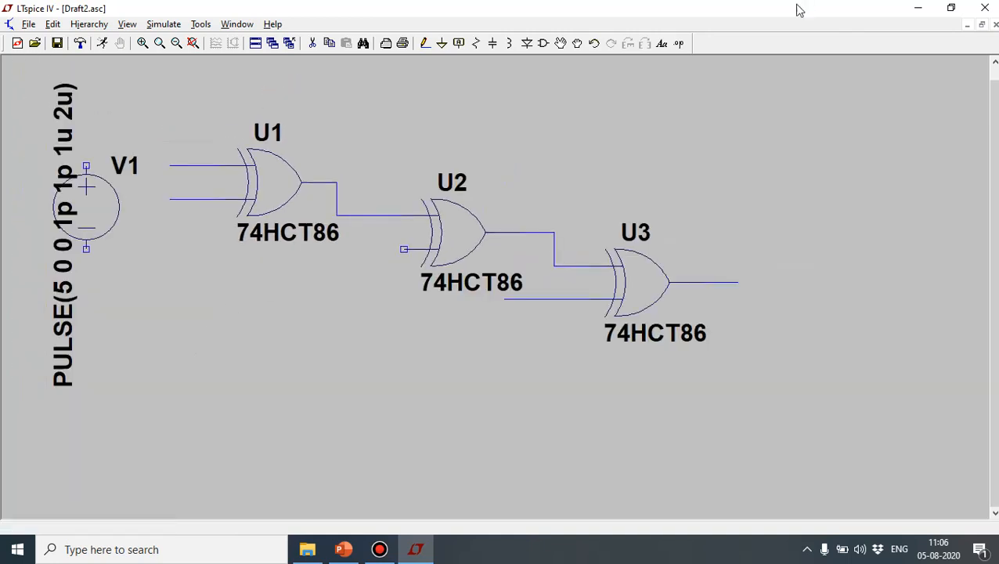
- Move V1's vertical PULSE text further left so that it clears the source symbol
left_click(561, 43)
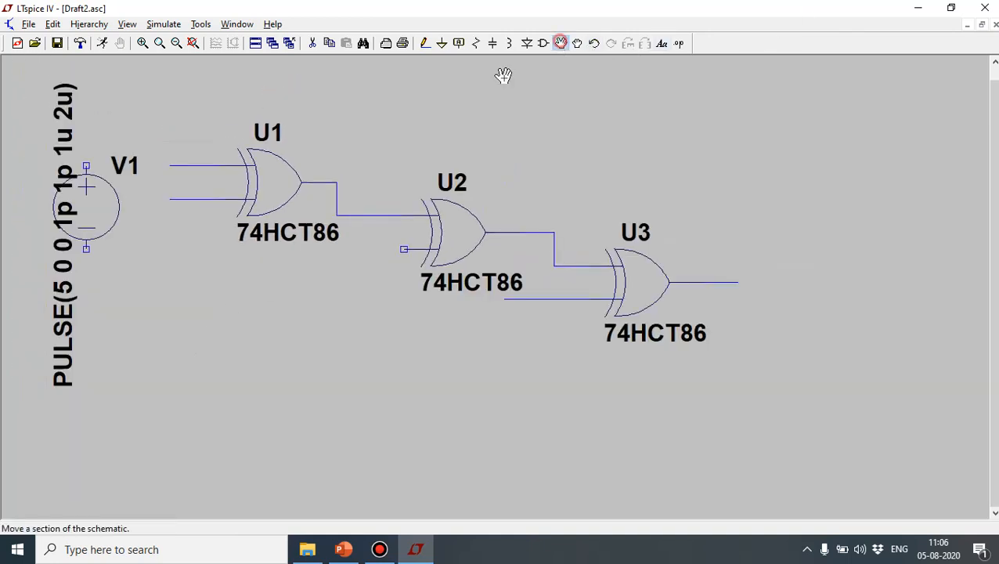
left_click(62, 329)
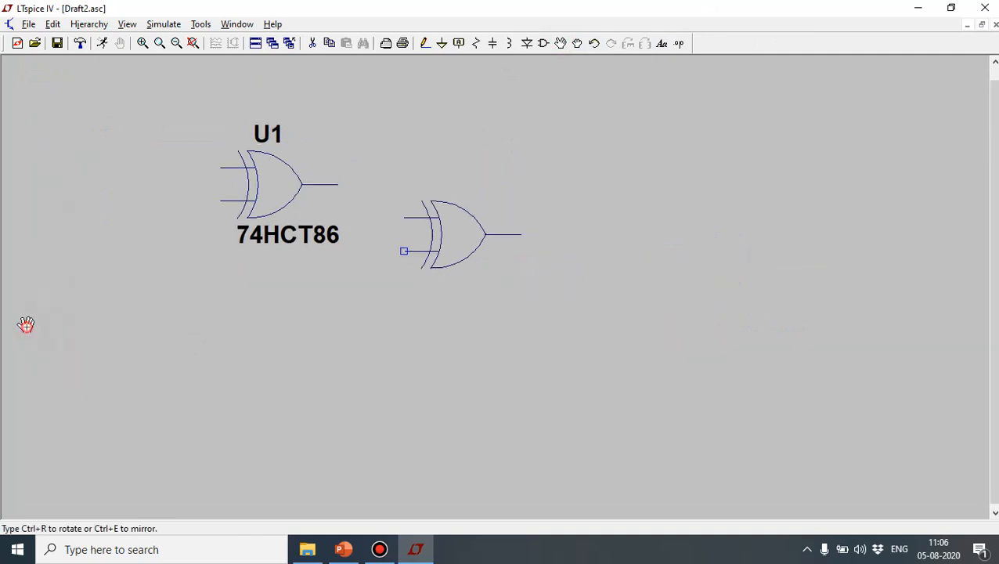
left_click(25, 324)
key("Escape")
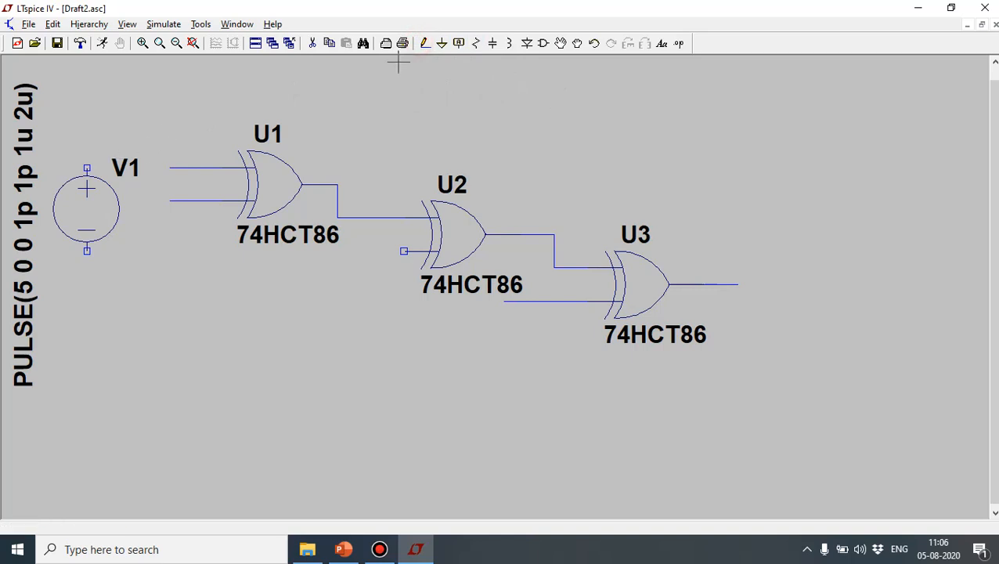
- Draw a short vertical wire upward from V1's positive terminal
left_click(424, 44)
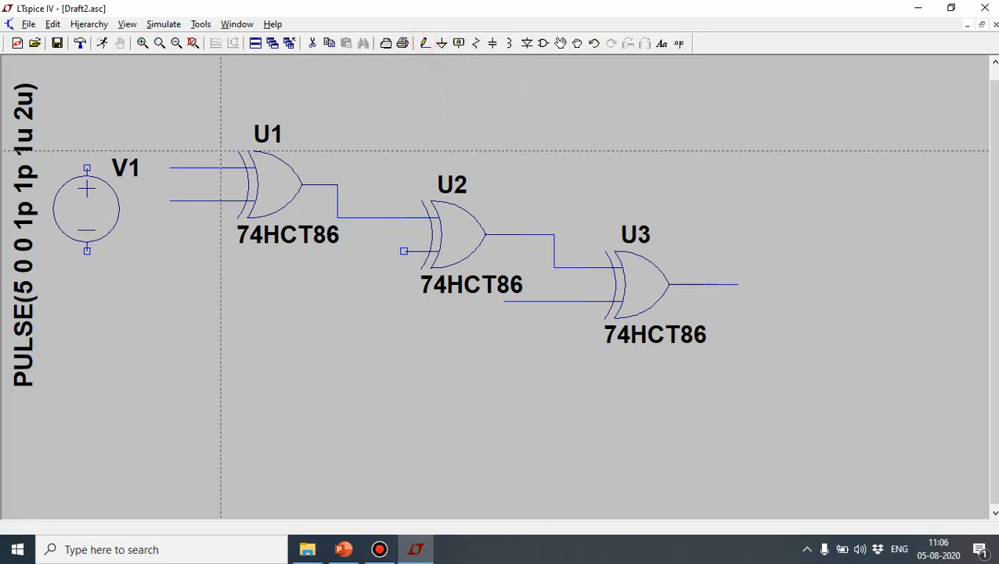
left_click(87, 168)
left_click(89, 123)
right_click(90, 123)
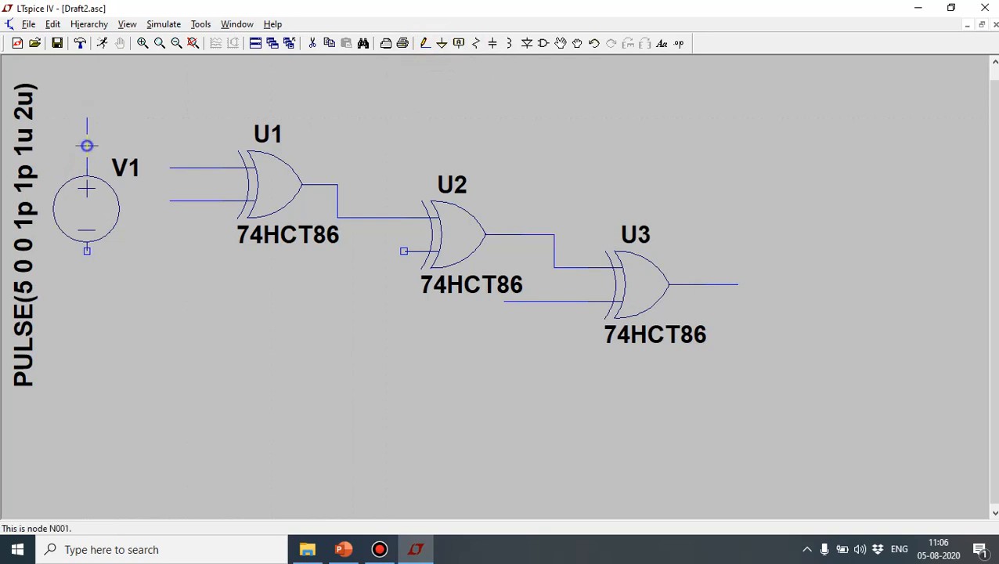
- Label both V1's output wire and the upper input wire of gate U1 as net A
right_click(87, 146)
left_click(129, 186)
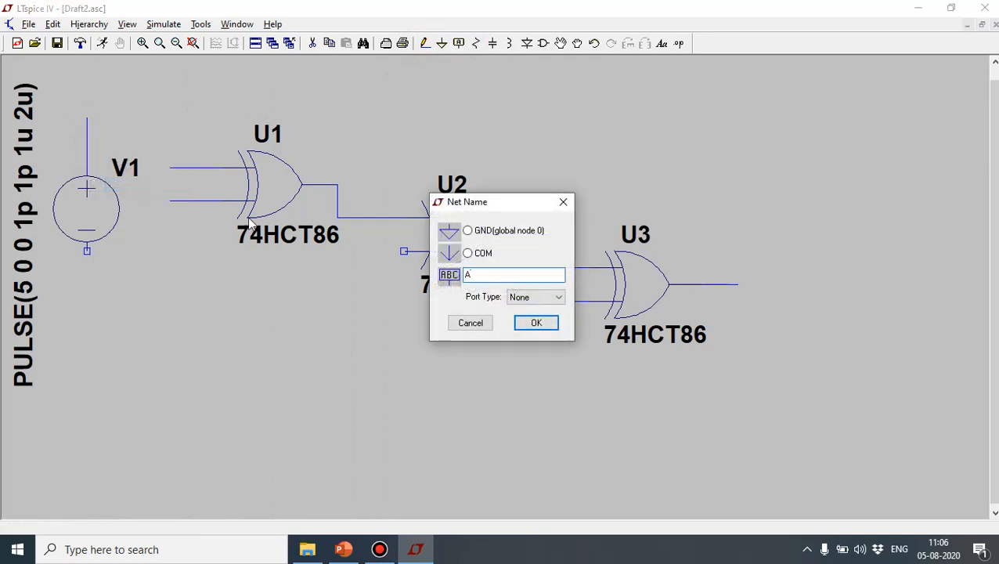
left_click(546, 326)
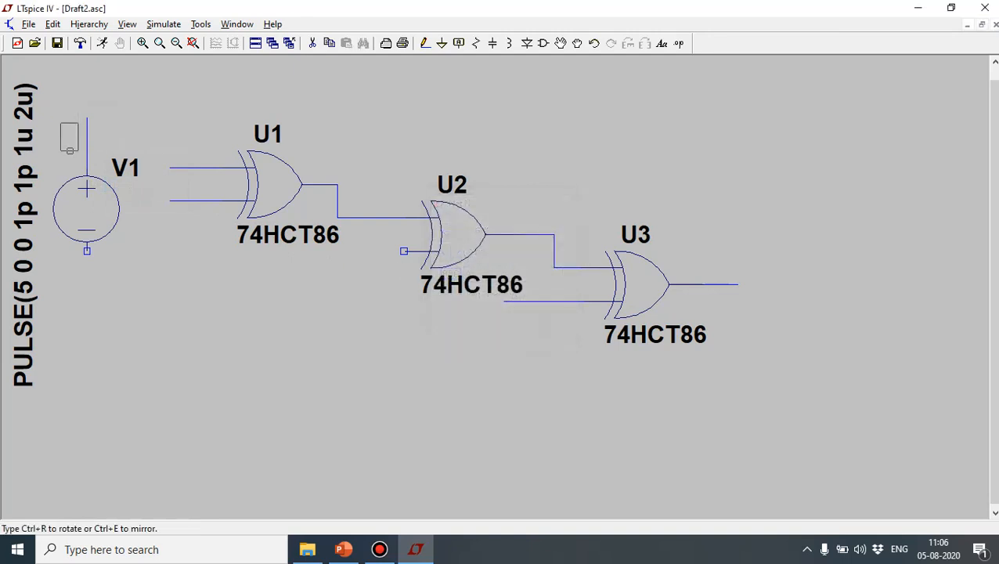
left_click(86, 149)
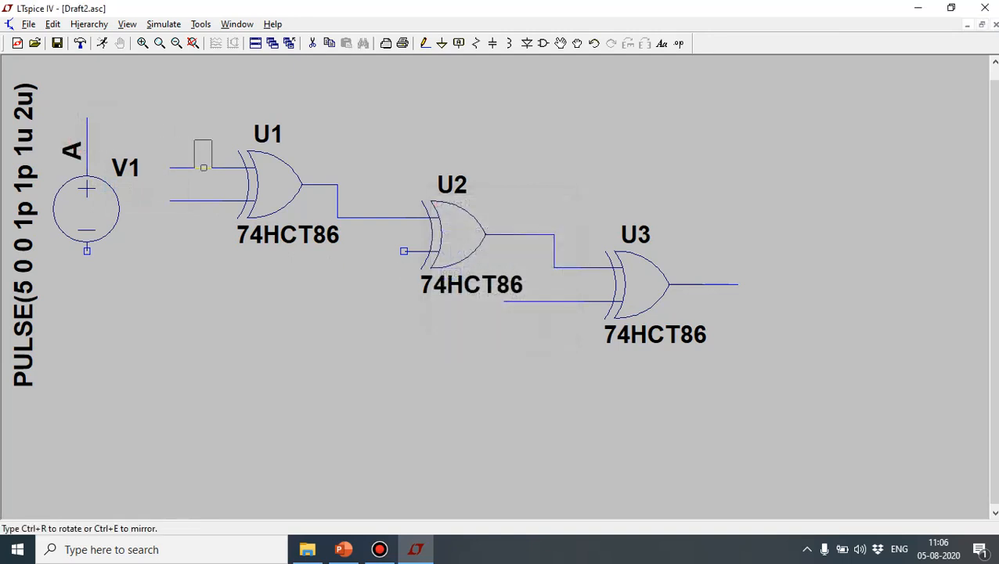
left_click(202, 167)
key("Escape")
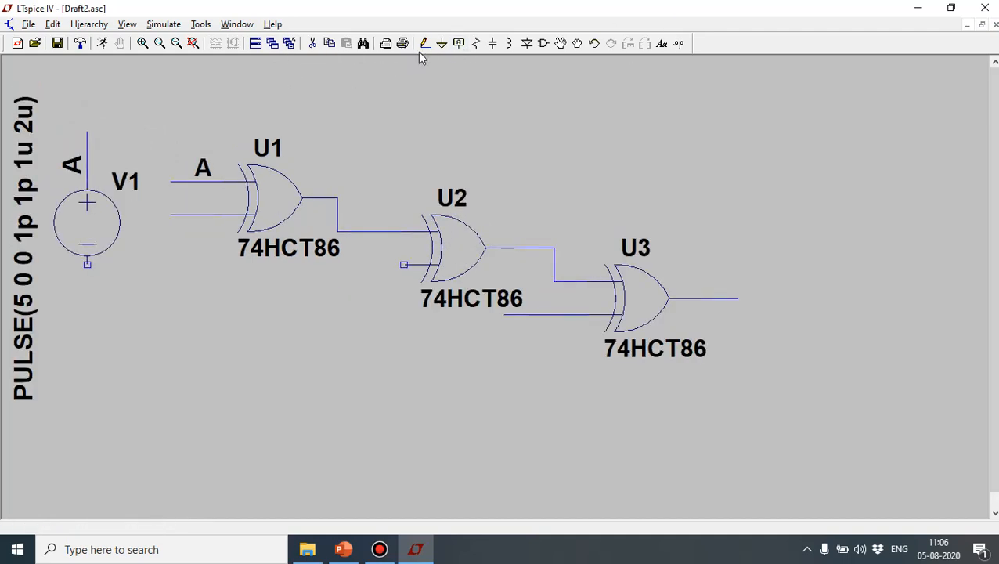
- Place a ground symbol on V1's negative terminal
left_click(442, 46)
left_click(442, 44)
left_click(442, 44)
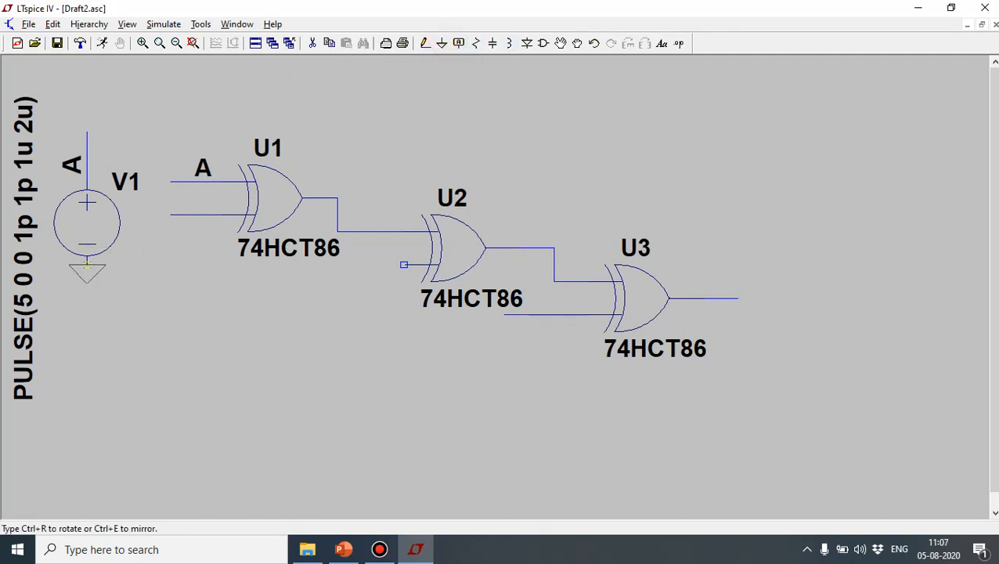
left_click(87, 266)
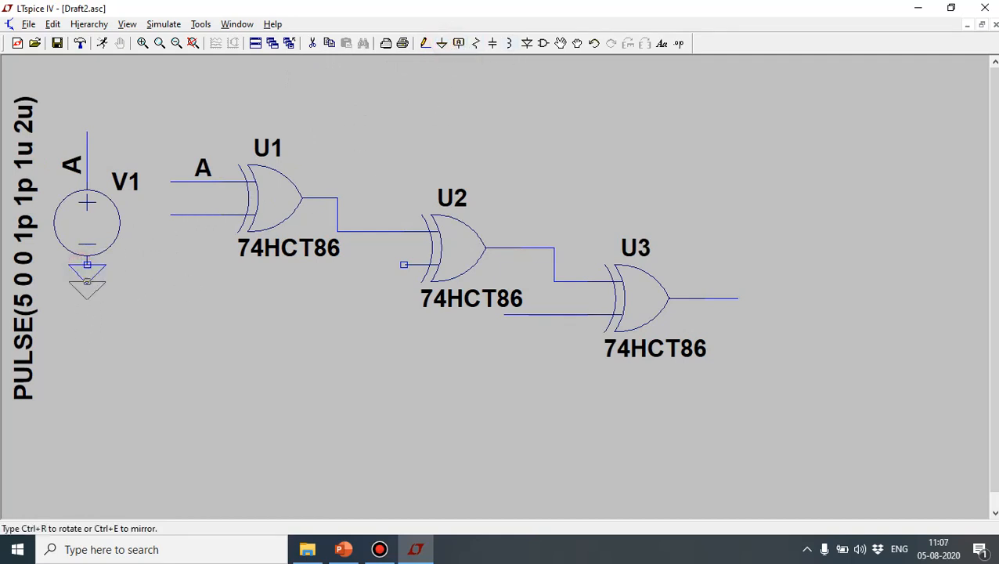
- Duplicate V1 with its wire, net label and ground below the original, and rename the copy's net label to B
left_click(53, 24)
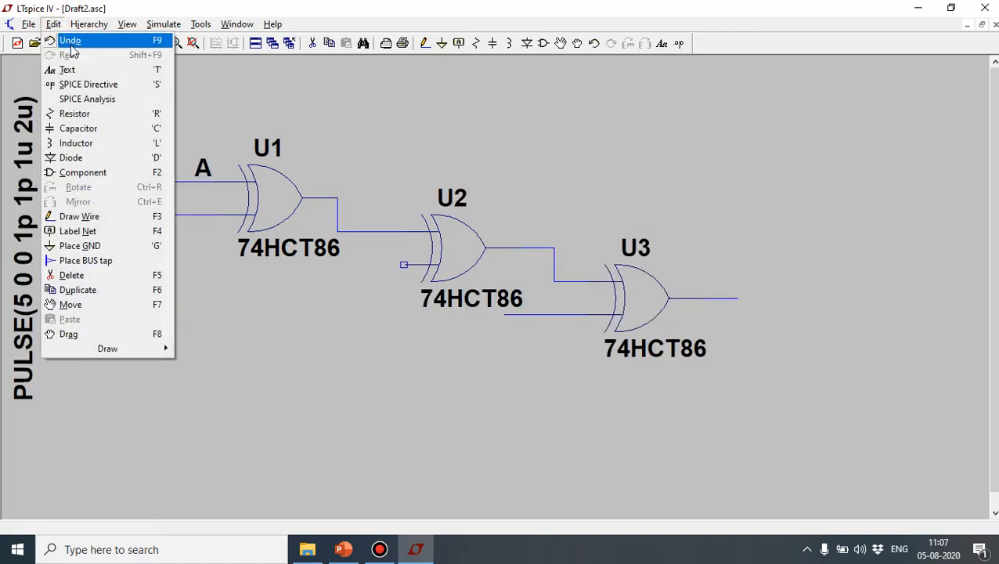
left_click(78, 290)
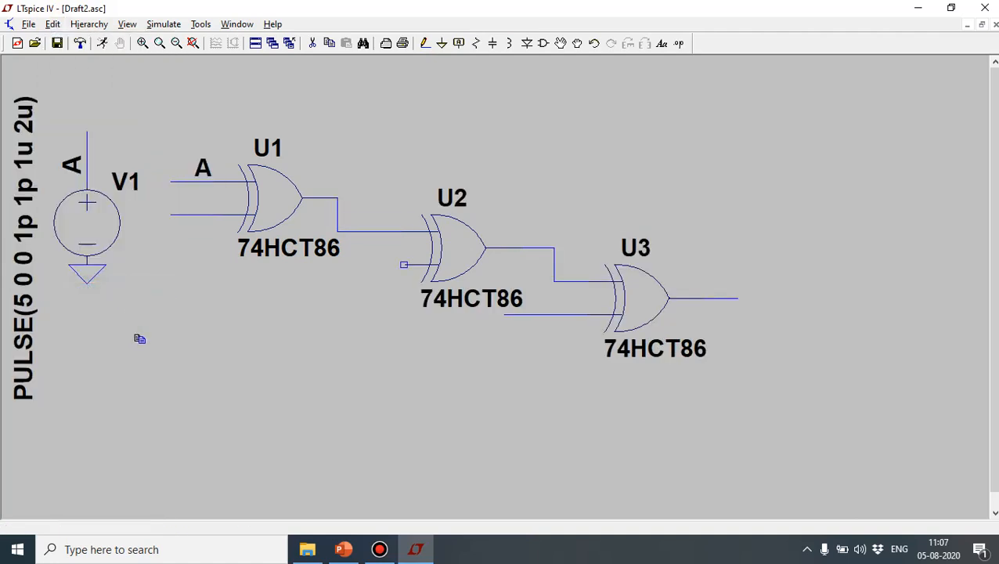
left_click_drag(169, 370, 62, 110)
left_click_drag(42, 66, 41, 67)
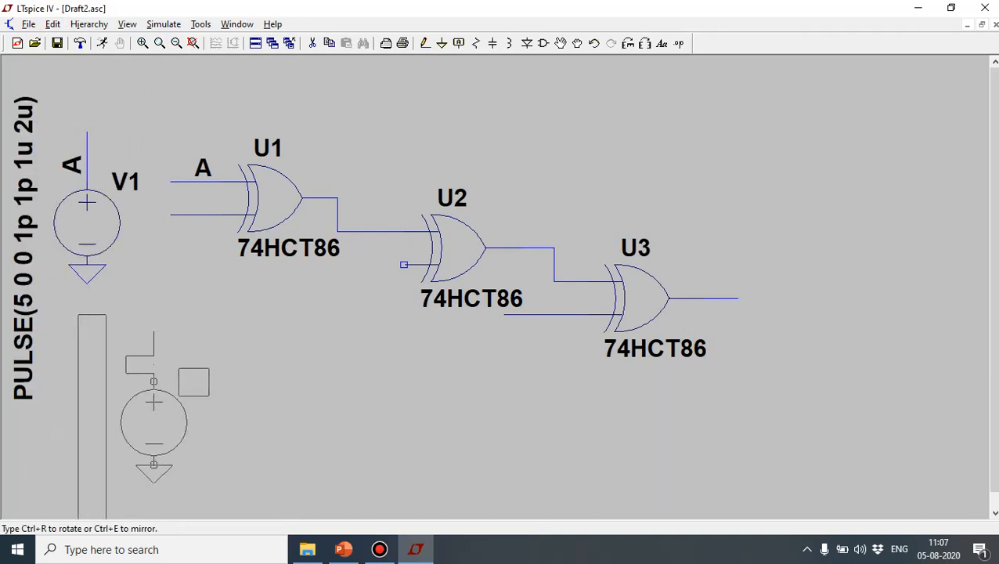
left_click(98, 261)
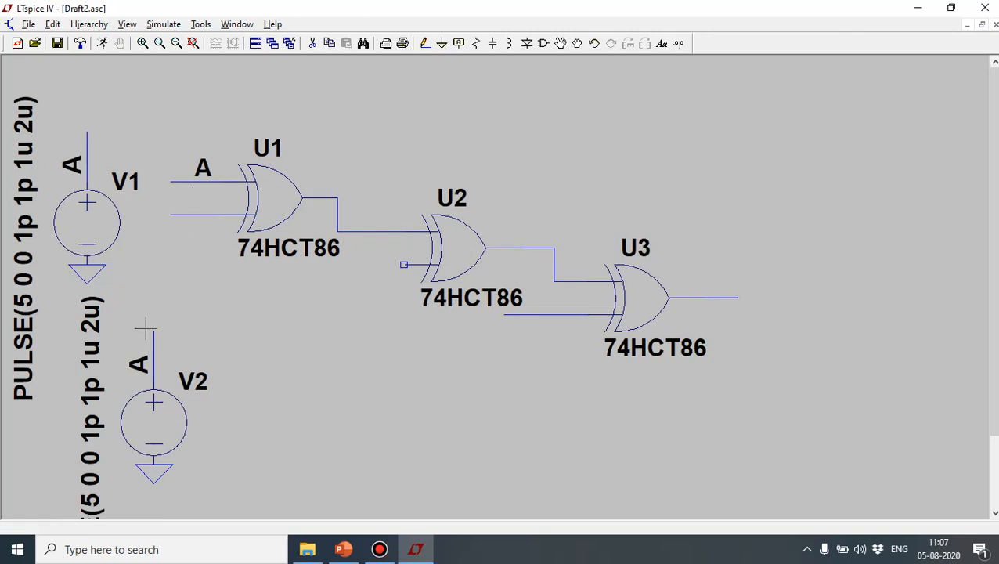
right_click(138, 365)
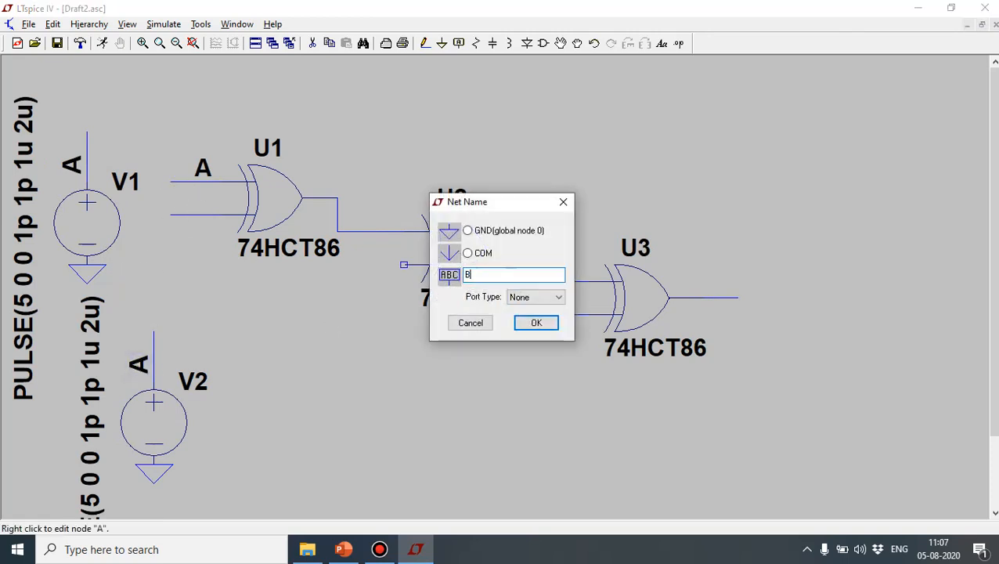
left_click(536, 323)
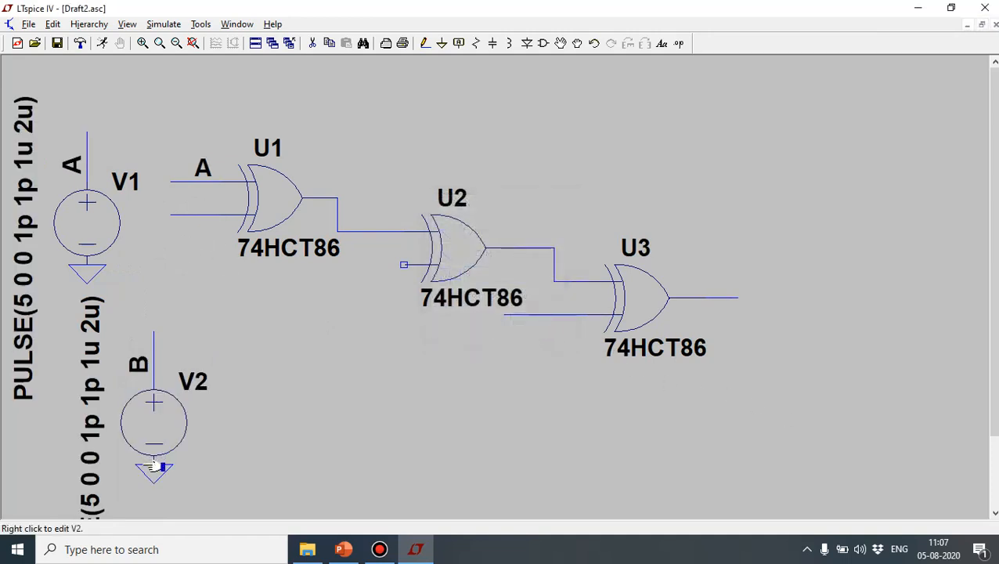
- Set V2's pulse on time to 2u and its period to 4u, and apply the settings
right_click(153, 435)
left_click(455, 332)
left_click(451, 347)
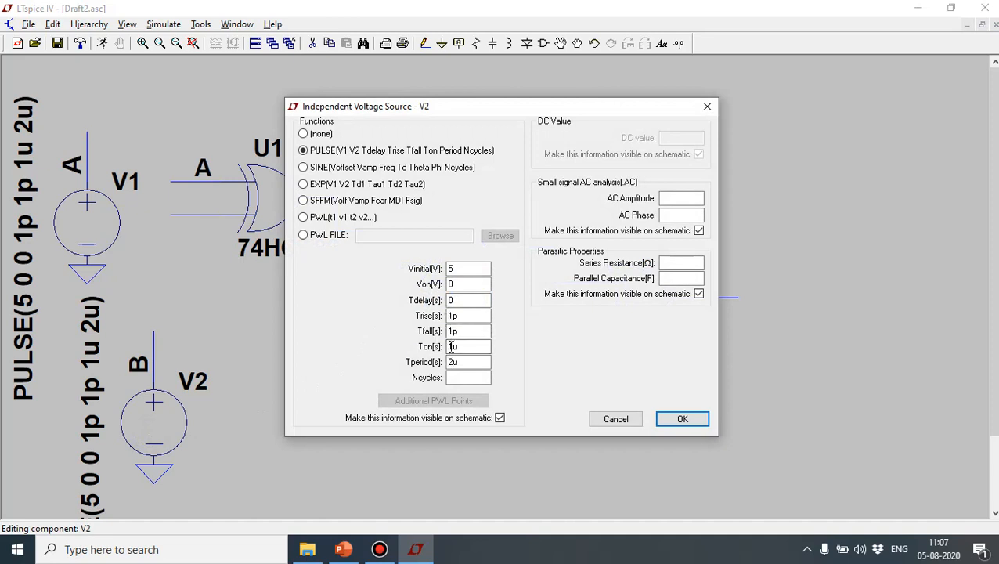
left_click_drag(451, 347, 447, 347)
type("2")
left_click_drag(452, 362, 442, 362)
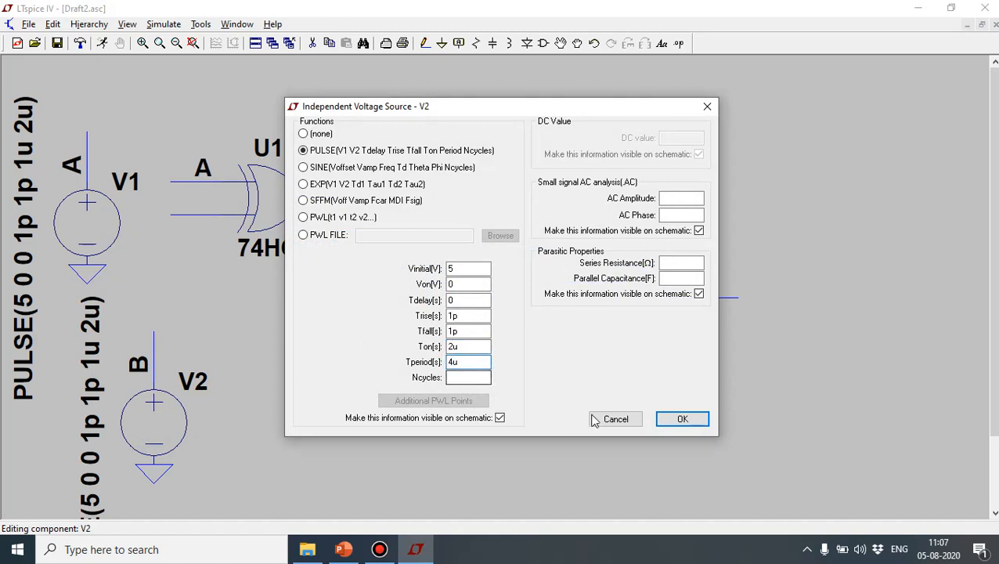
left_click(683, 420)
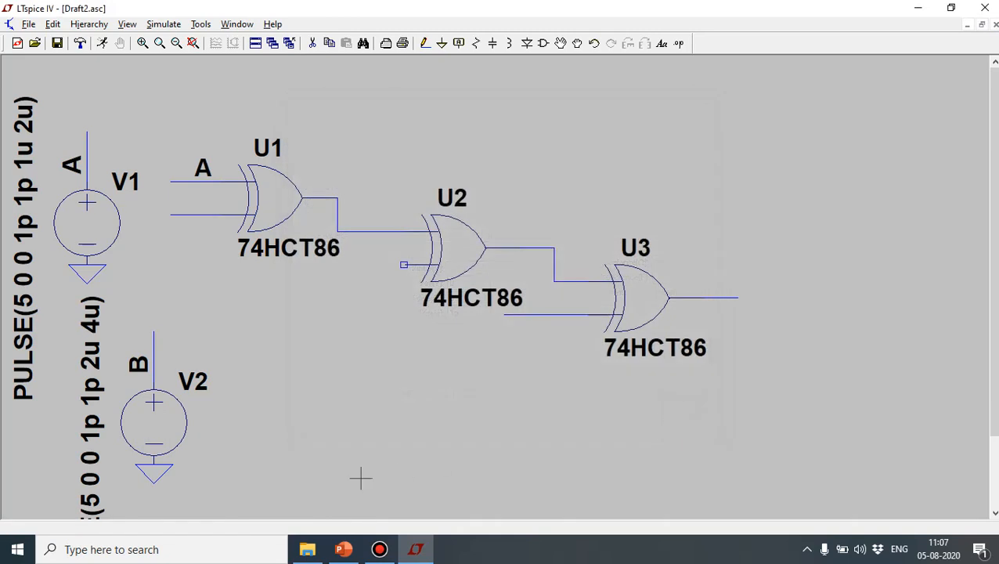
- Label the lower input wire of gate U1 as net B
right_click(206, 219)
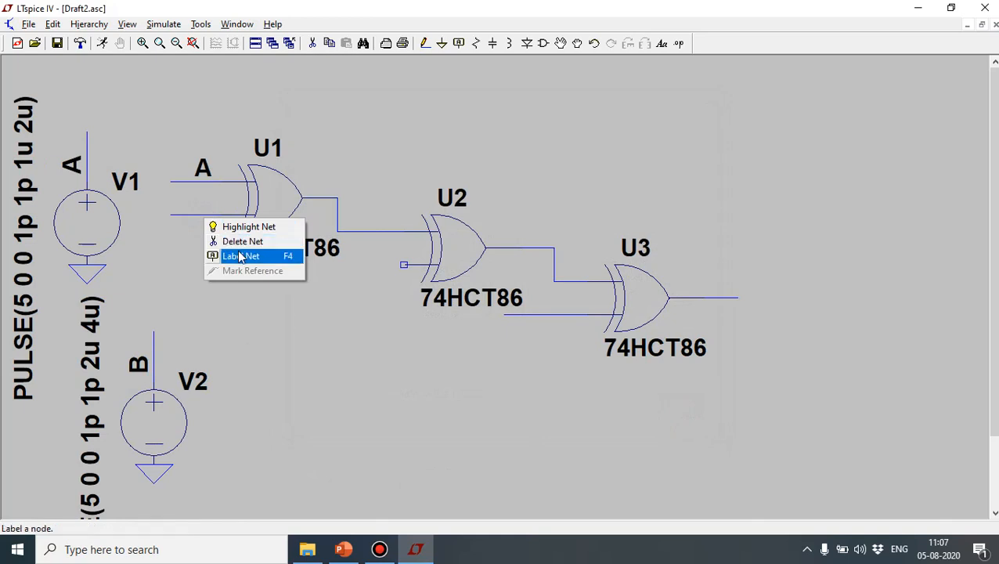
left_click(251, 257)
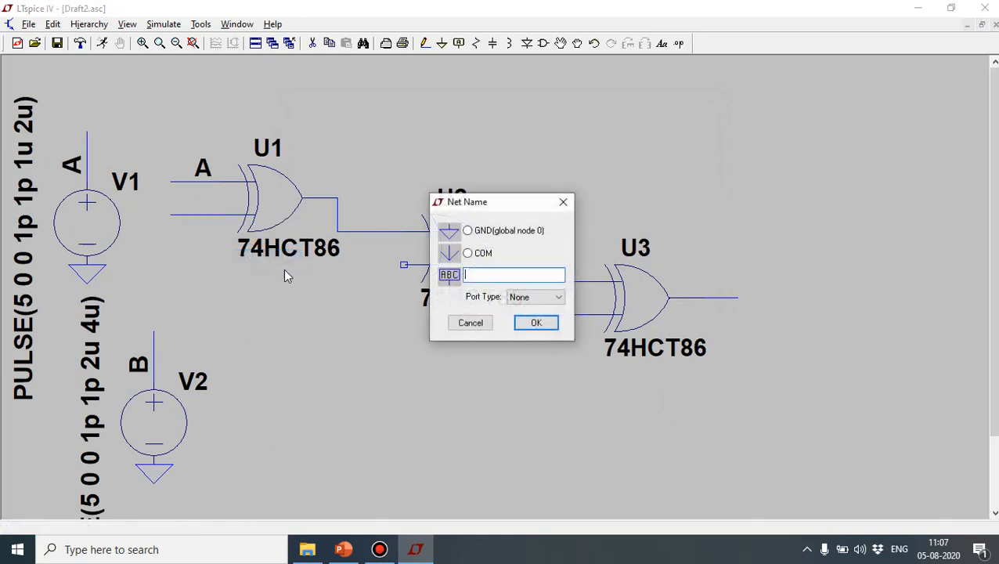
type("B")
left_click(537, 323)
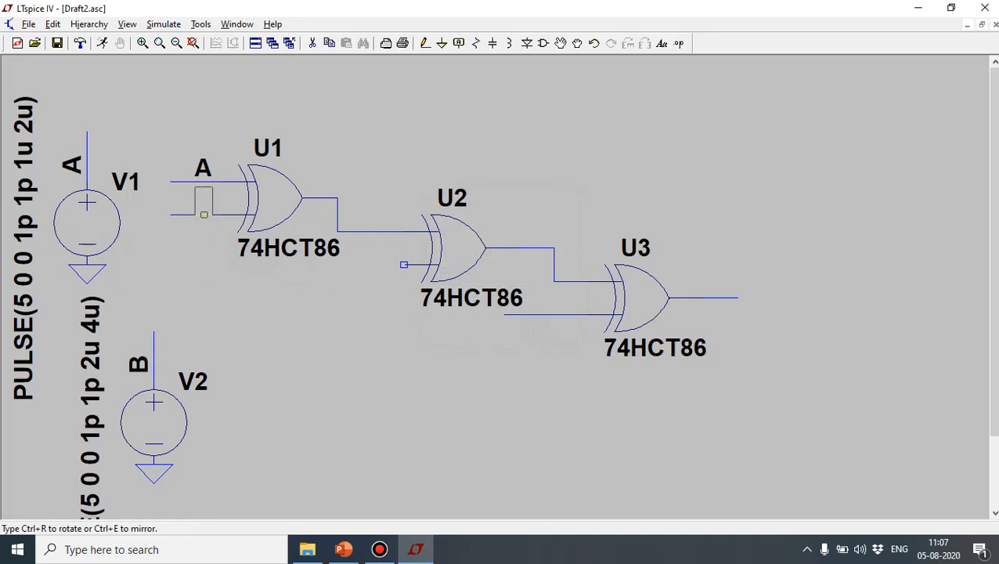
left_click(203, 213)
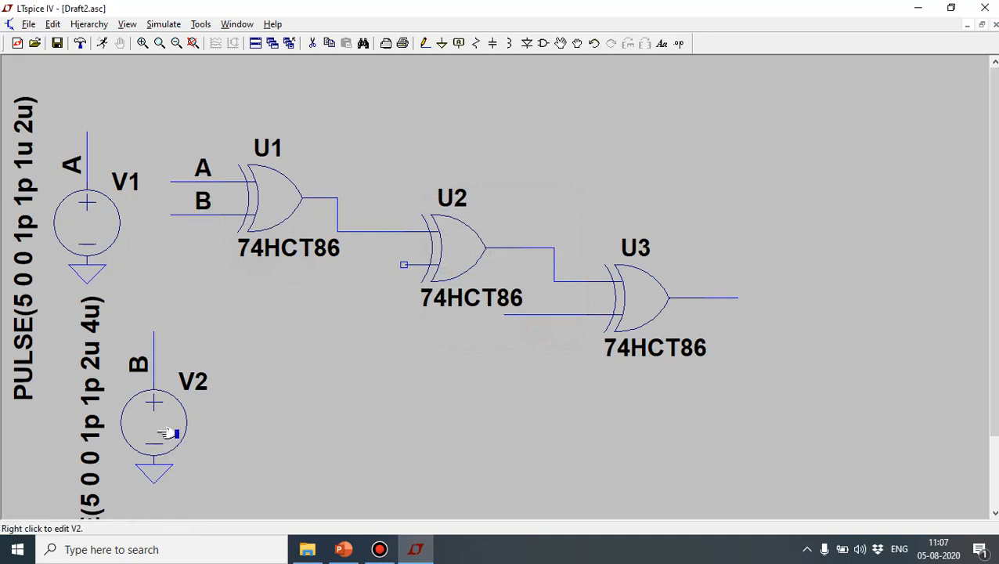
left_click(52, 24)
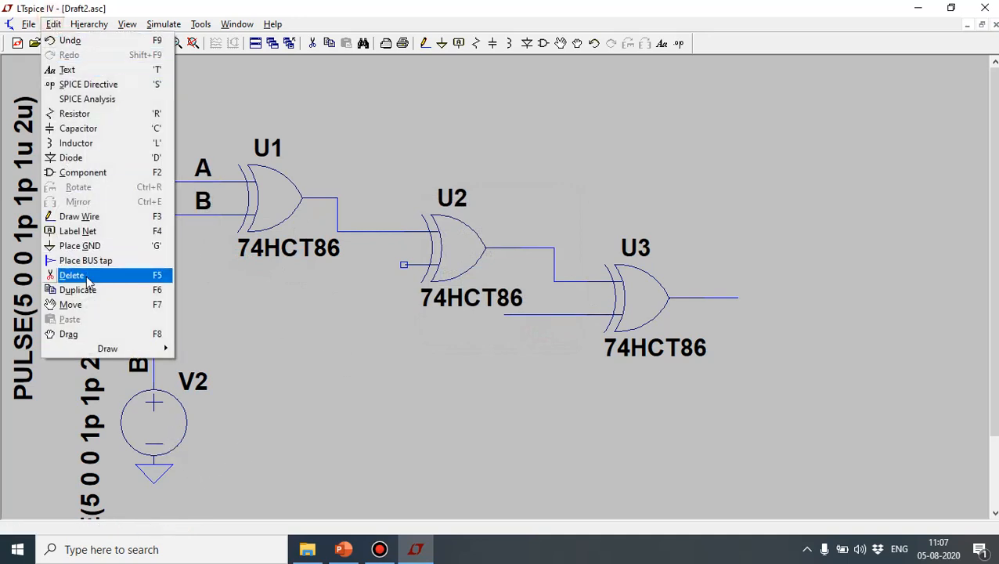
left_click(77, 290)
left_click_drag(182, 518, 91, 285)
left_click_drag(252, 513, 71, 460)
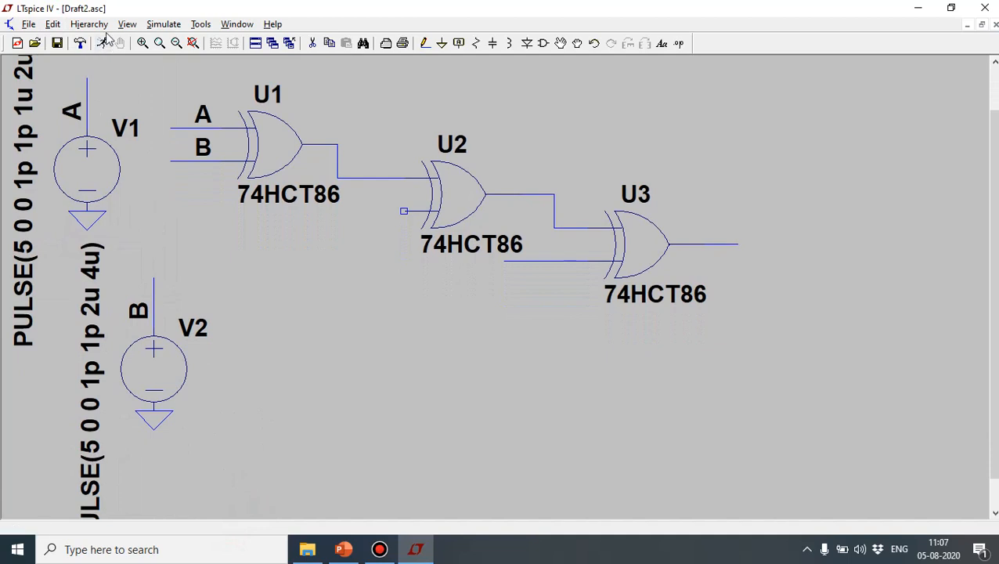
- Duplicate V2 with its wire, net label, PULSE text and ground to the right of the original
left_click(55, 24)
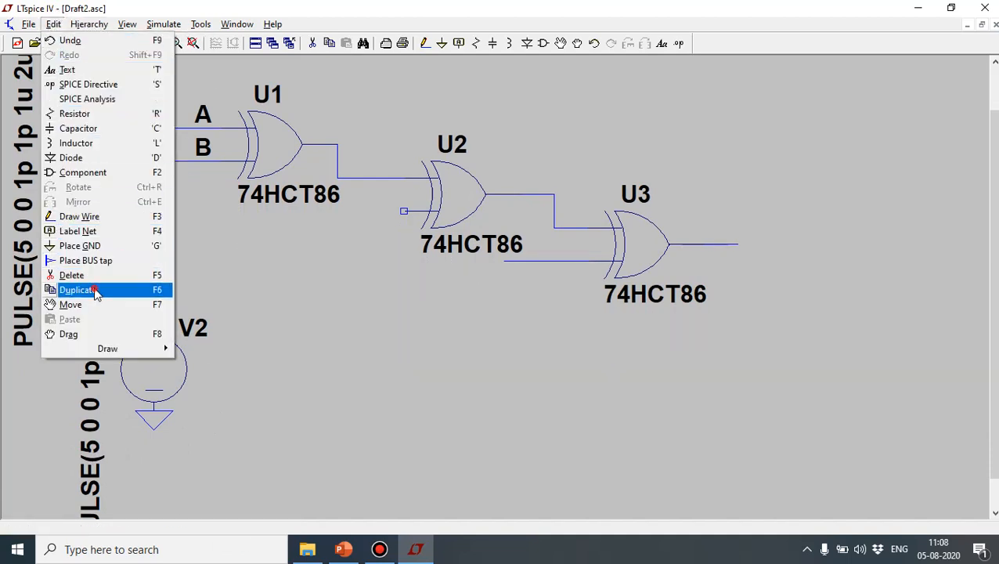
left_click(78, 289)
mouse_move(241, 484)
left_mouse_down()
mouse_move(55, 233)
mouse_move(244, 484)
left_mouse_up()
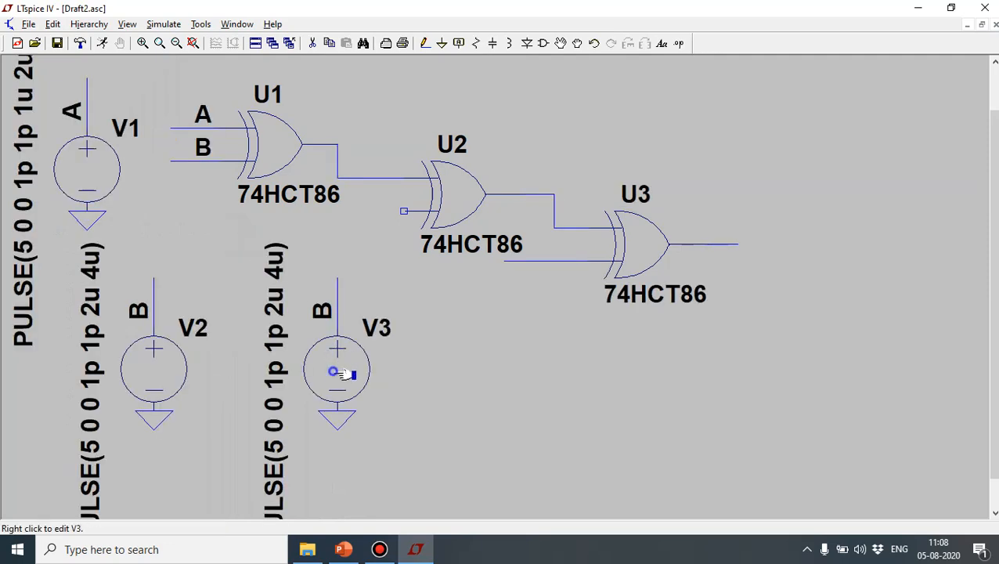
- Set V3's pulse on time to 4u and its period to 8u, and apply the settings
right_click(332, 368)
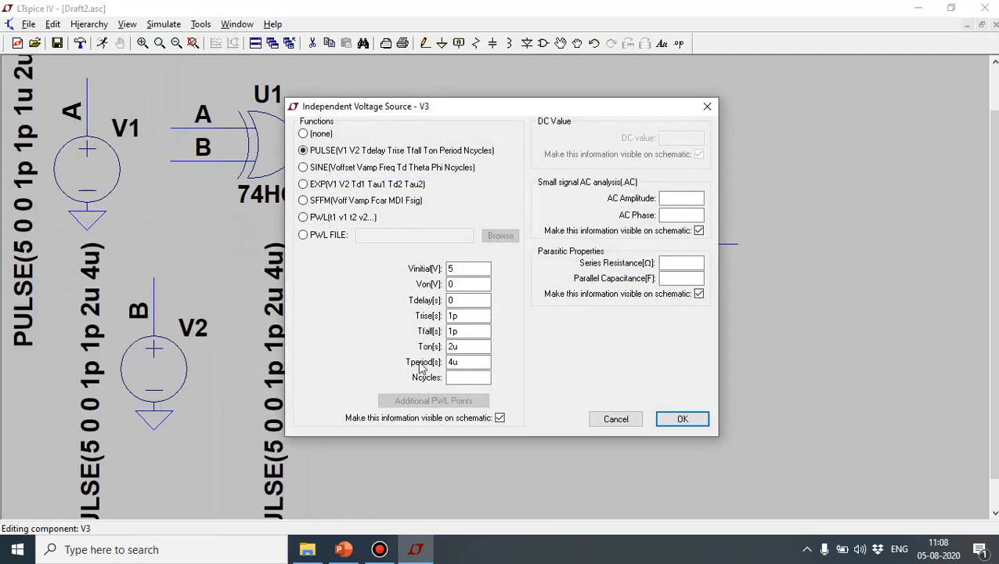
mouse_move(456, 346)
left_mouse_down()
mouse_move(436, 349)
mouse_move(445, 361)
left_mouse_up()
left_click(455, 362)
type("8")
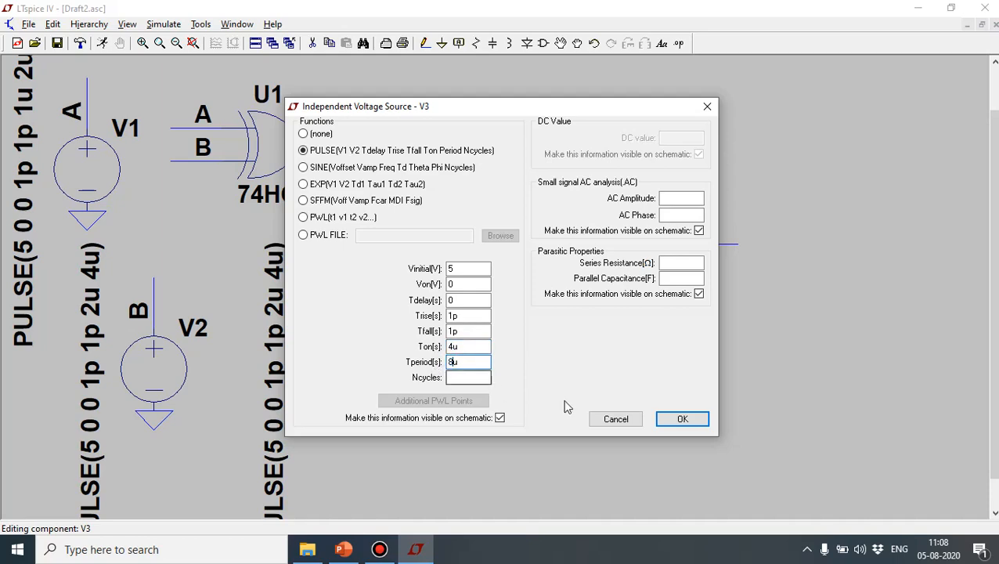
left_click(683, 417)
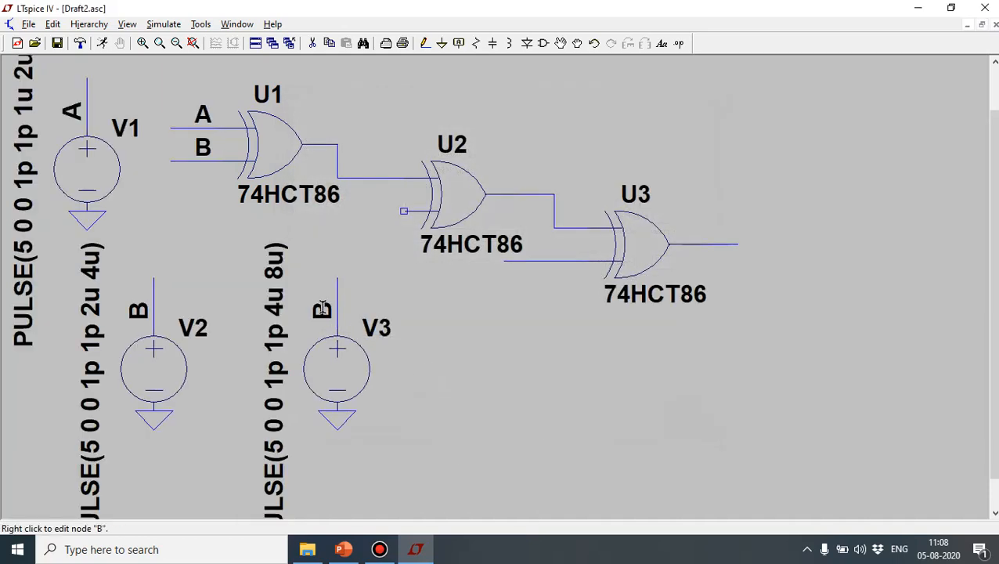
- Rename the net label on V3's output wire to C
right_click(322, 312)
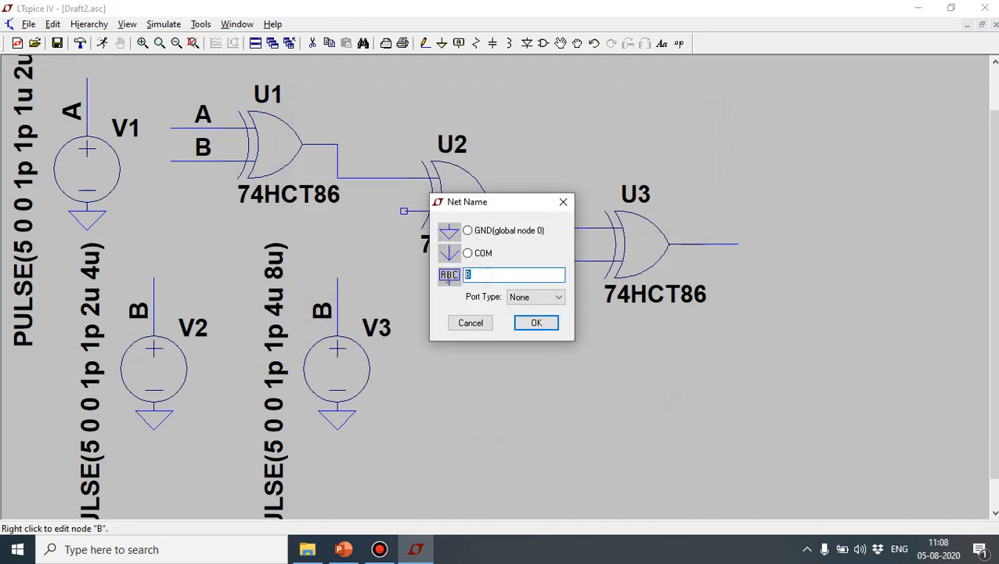
type("C")
left_click(541, 325)
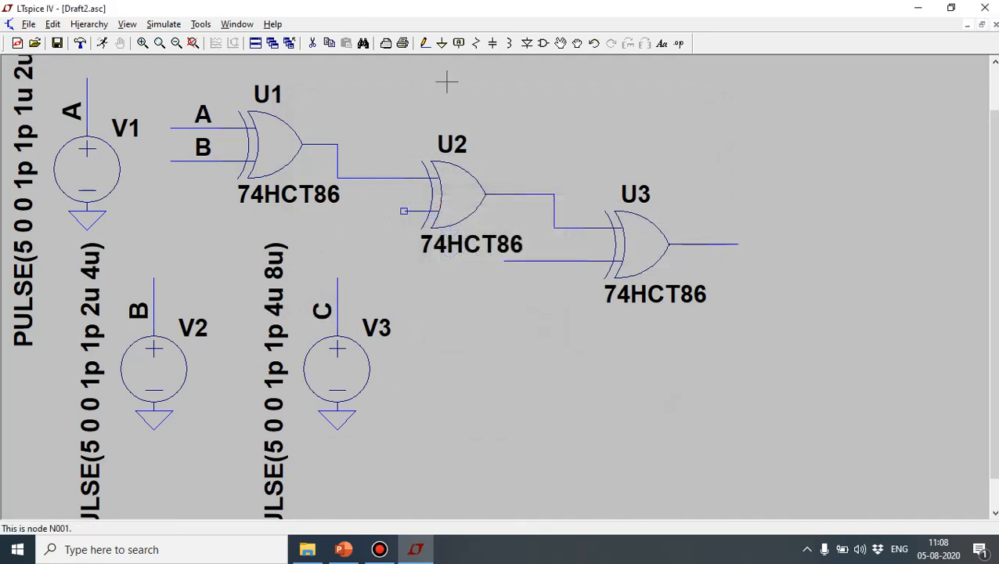
- Extend the lower input of gate U2 with a short horizontal wire to the left
left_click(425, 43)
left_click(355, 211)
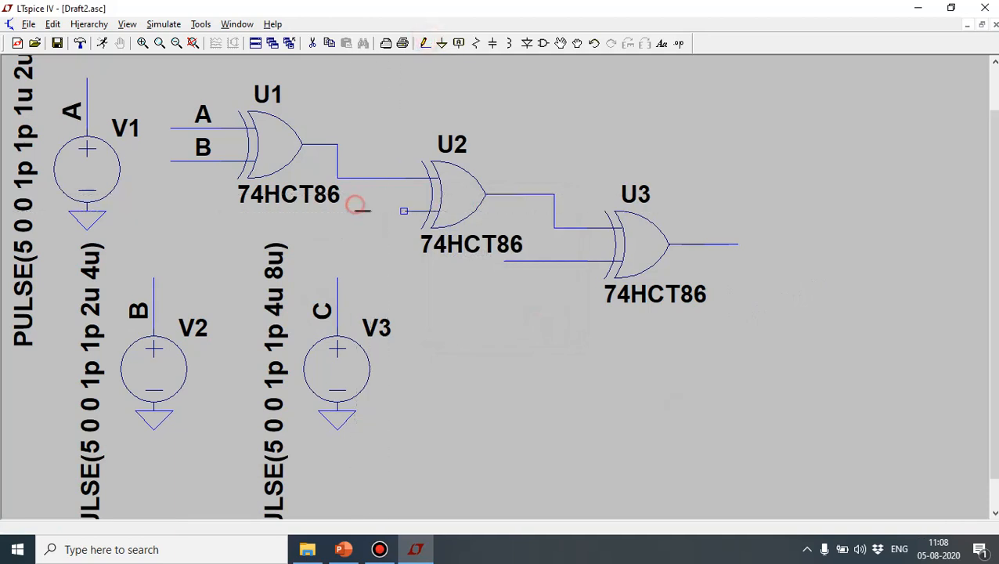
right_click(404, 211)
right_click(404, 211)
- Label the wire on gate U2's lower input as net C
right_click(383, 213)
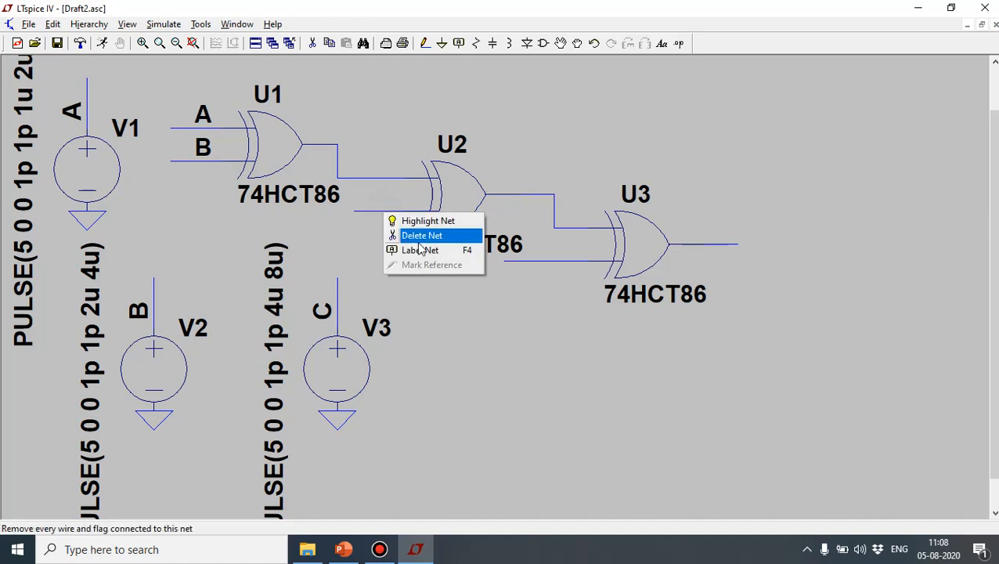
left_click(420, 250)
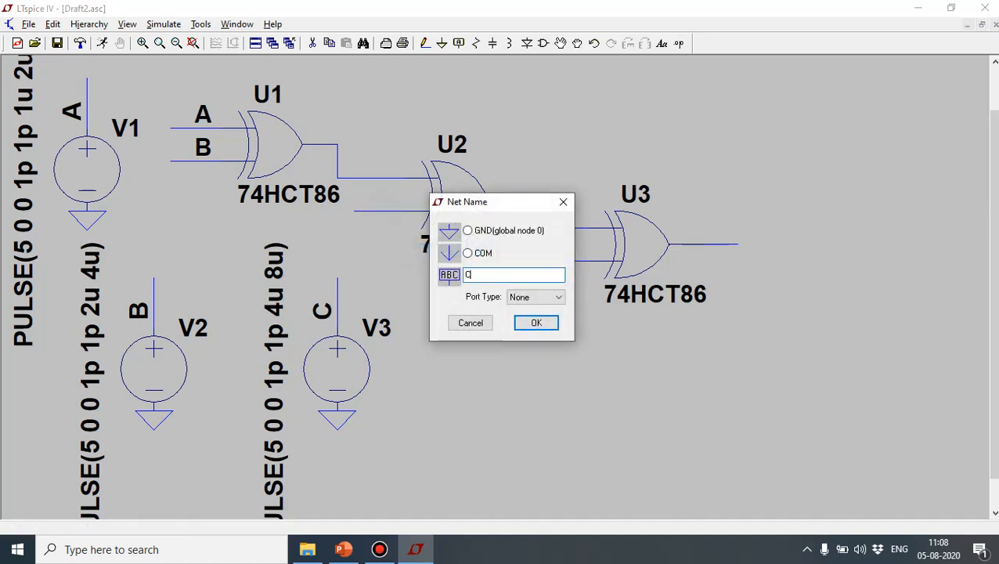
type("C")
left_click(539, 326)
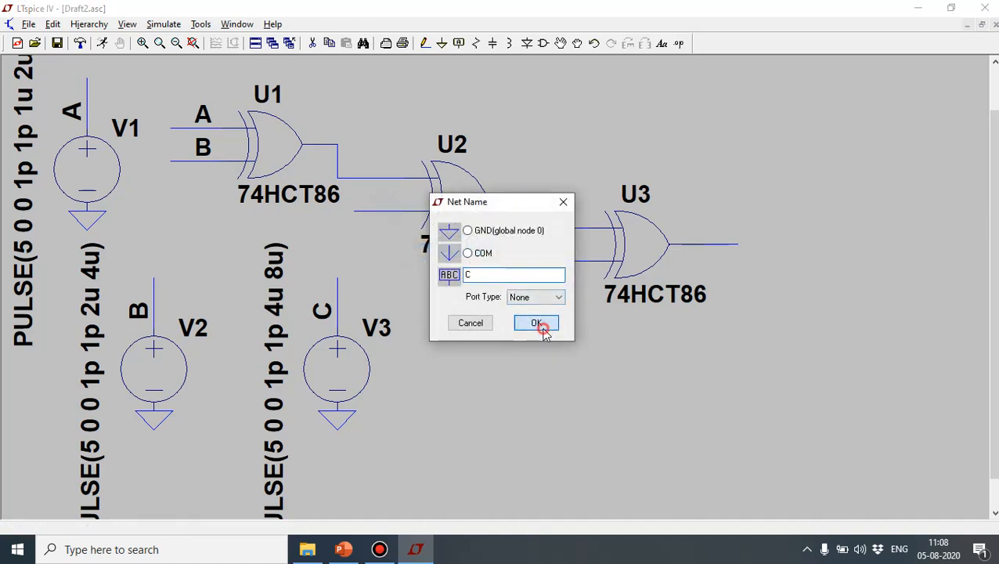
left_click(386, 211)
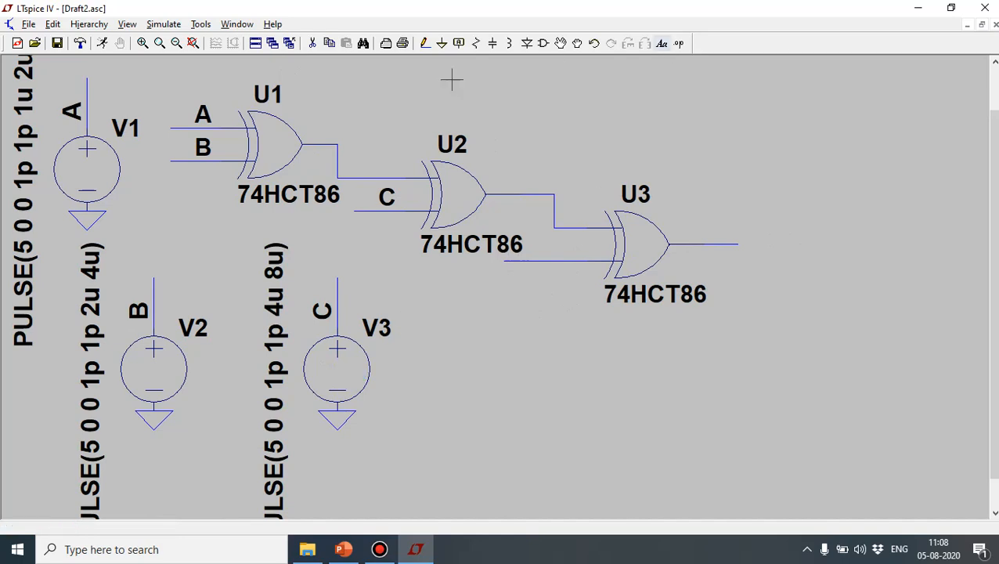
- Place a voltage source to the right of V3 and attach a ground to its negative terminal
left_click(543, 43)
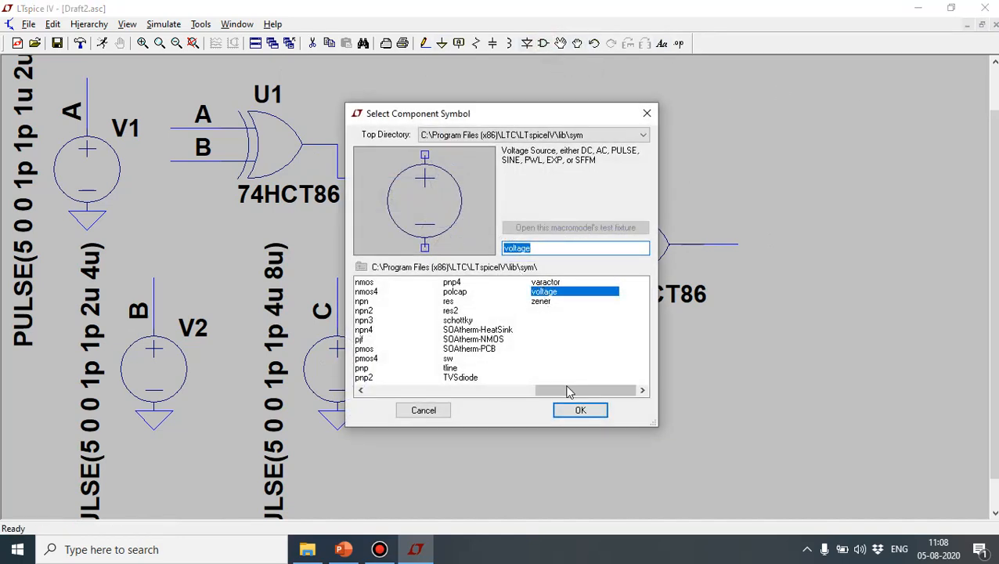
left_click(584, 412)
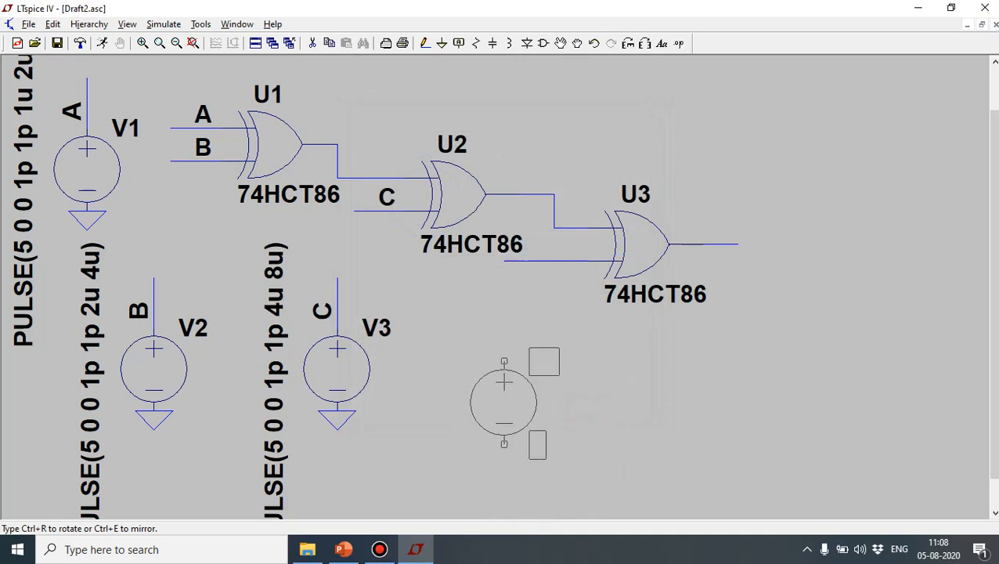
left_click(487, 384)
key("Escape")
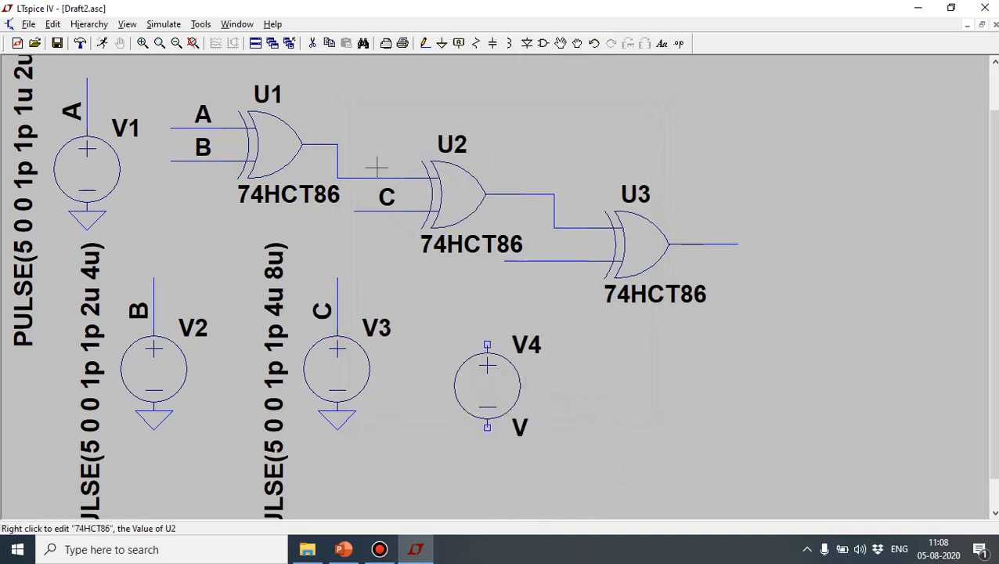
left_click(443, 50)
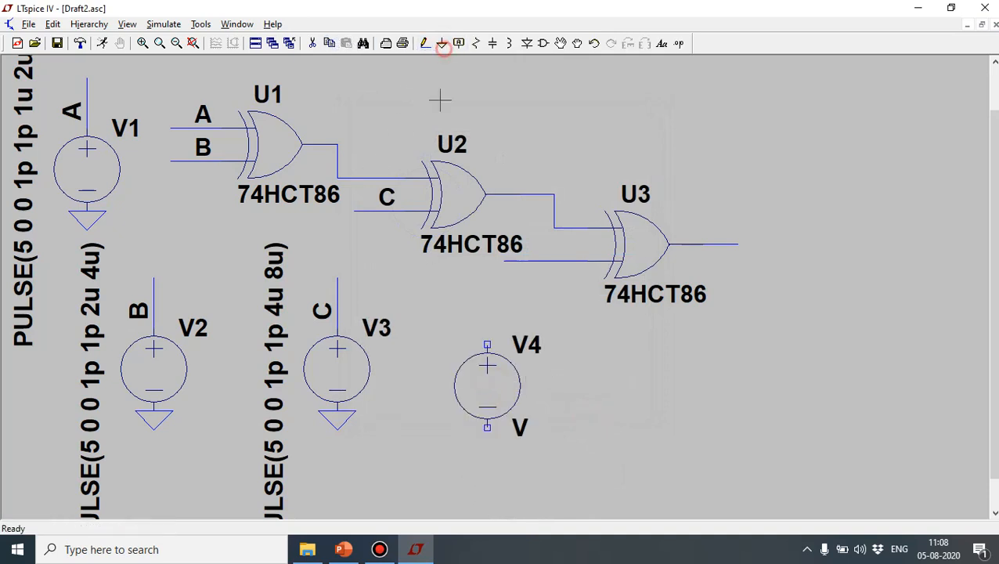
left_click(442, 43)
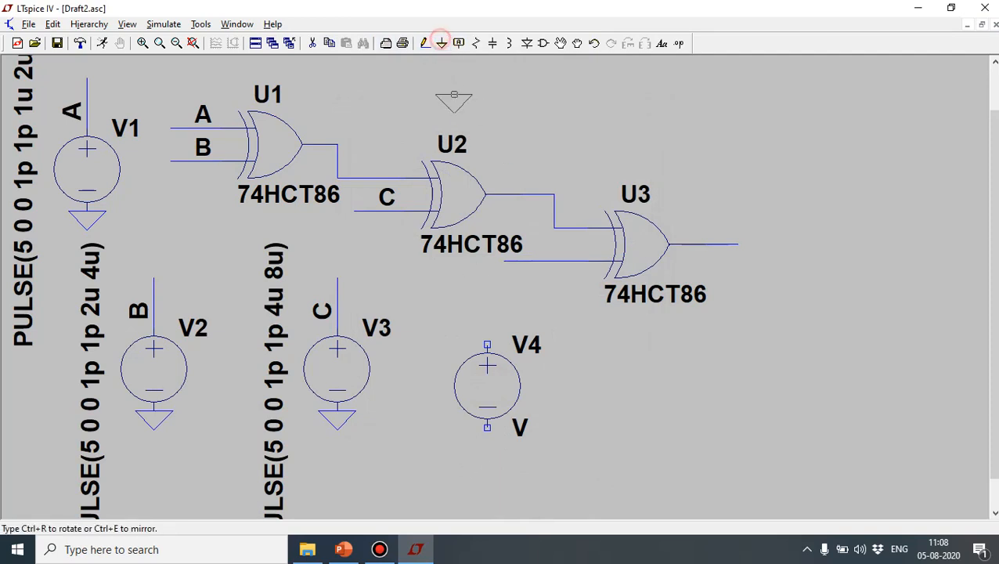
left_click(487, 391)
key("Escape")
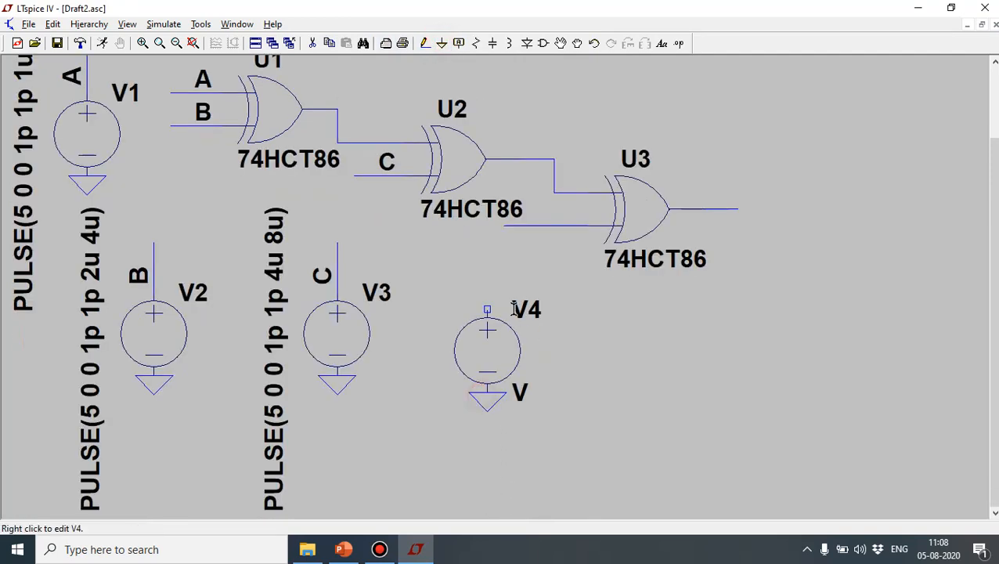
- Wire the lower input of gate U3 to the positive terminal of source V4
left_click(426, 43)
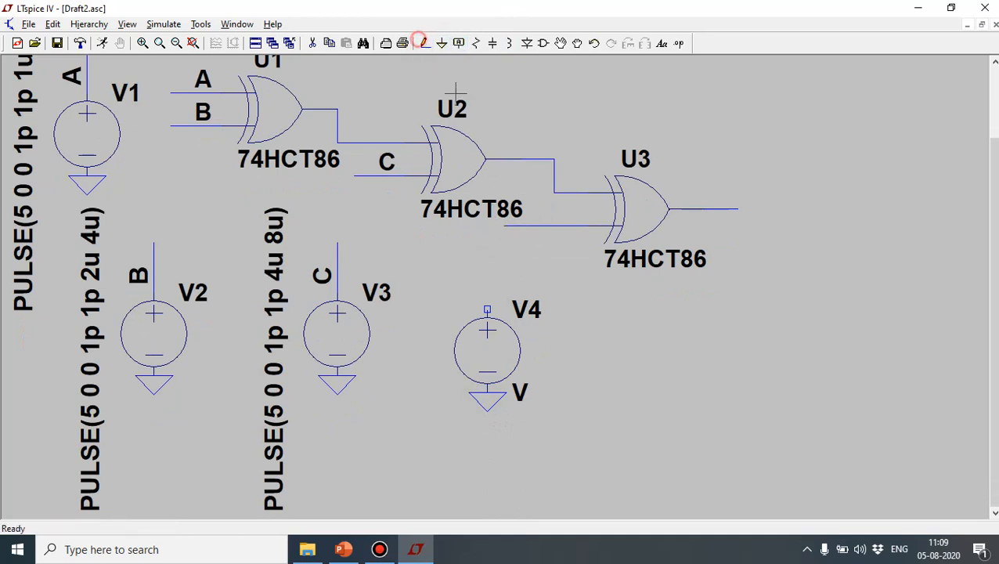
left_click(504, 227)
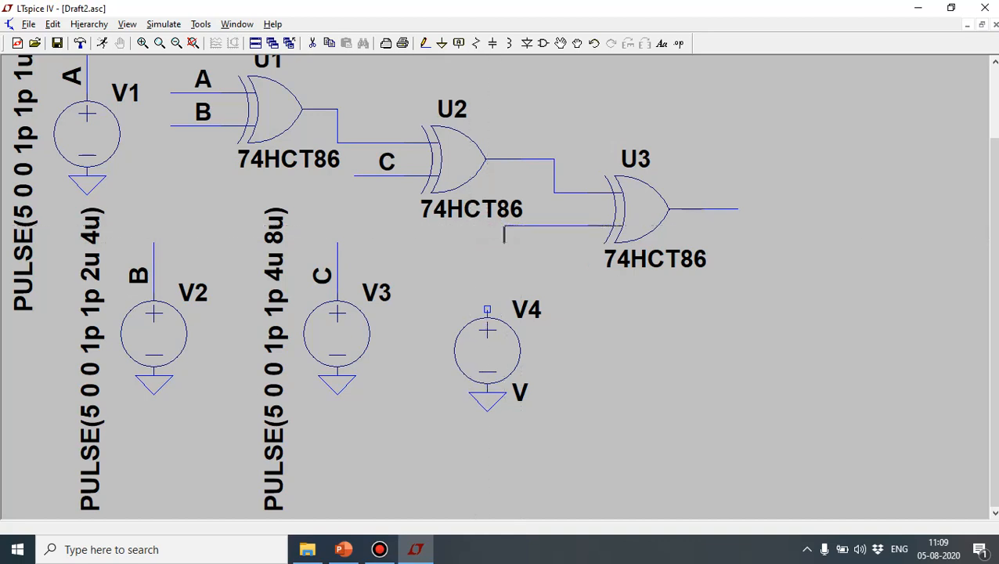
left_click(487, 310)
right_click(486, 313)
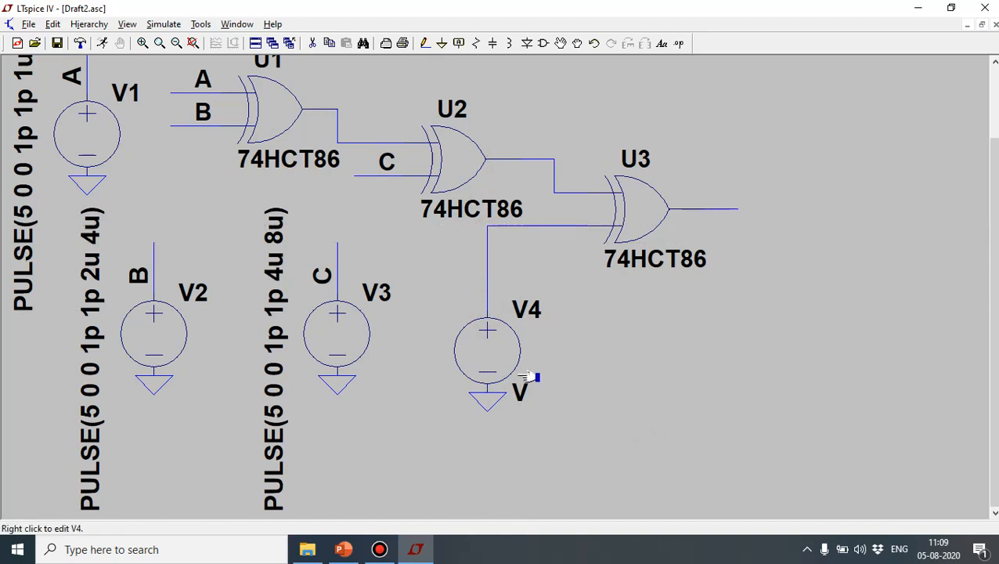
- Set the DC value of source V4 to 5 V
right_click(505, 367)
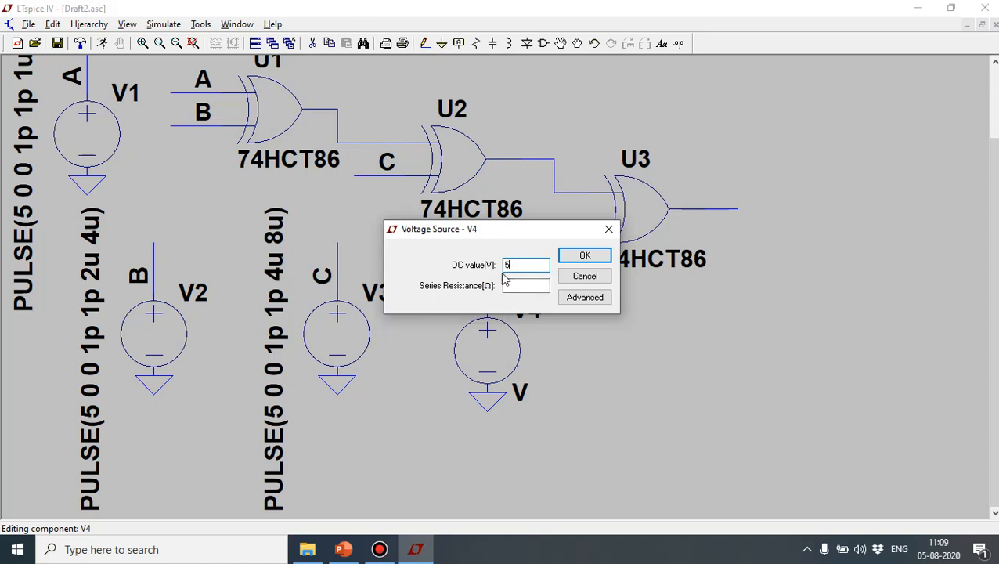
left_click(591, 261)
left_click(589, 259)
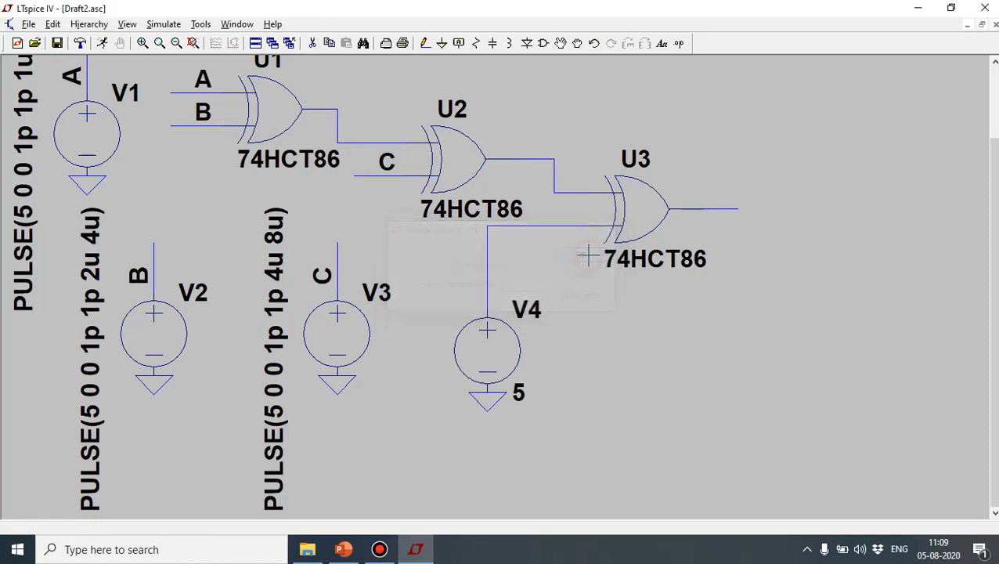
- Label the output wire of gate U3 as net F
right_click(731, 210)
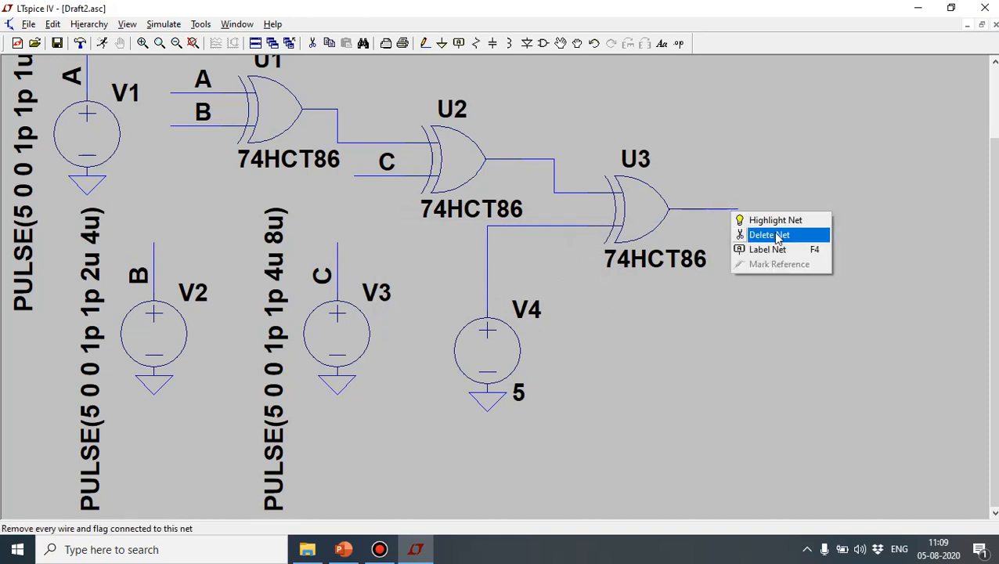
left_click(782, 251)
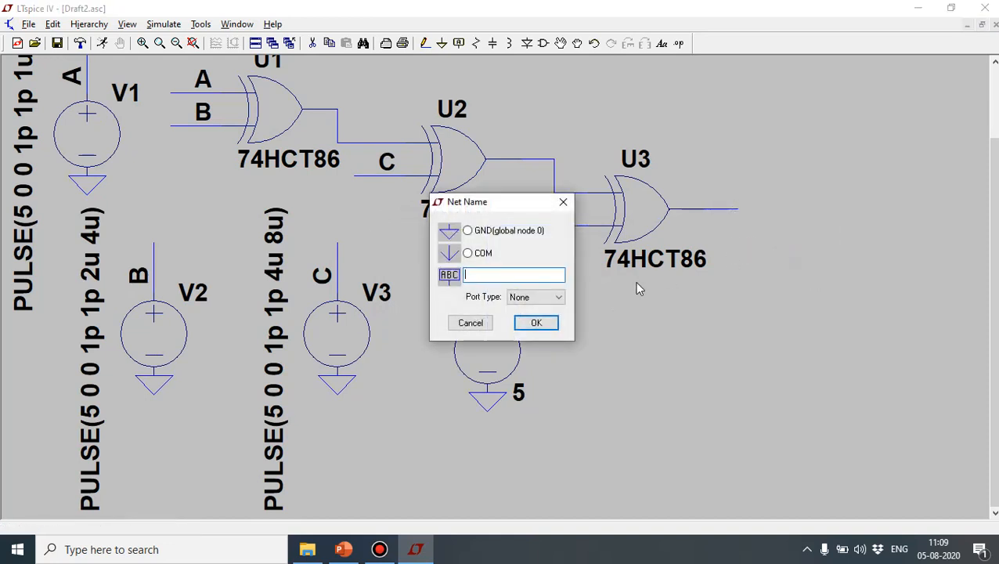
left_click(536, 323)
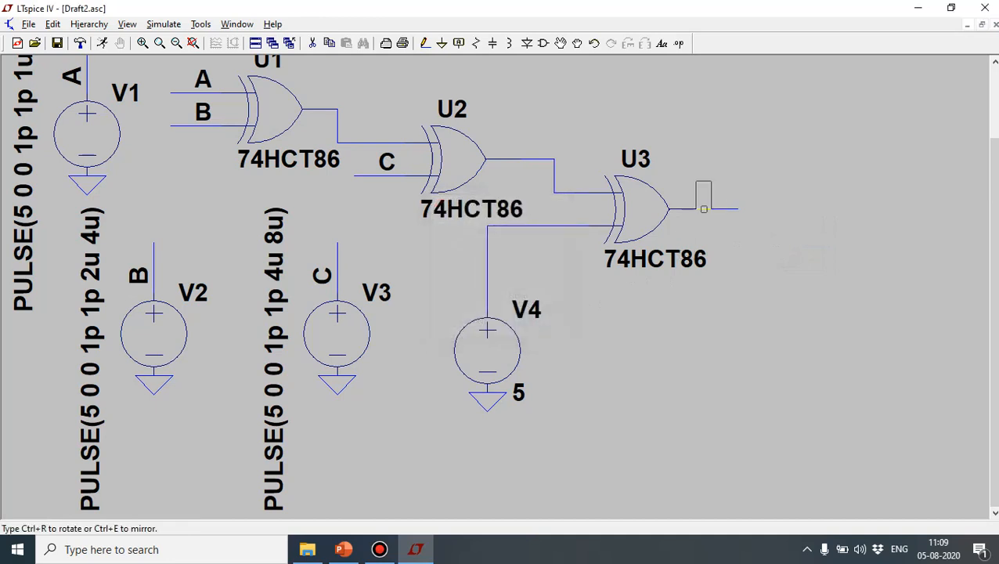
left_click(704, 208)
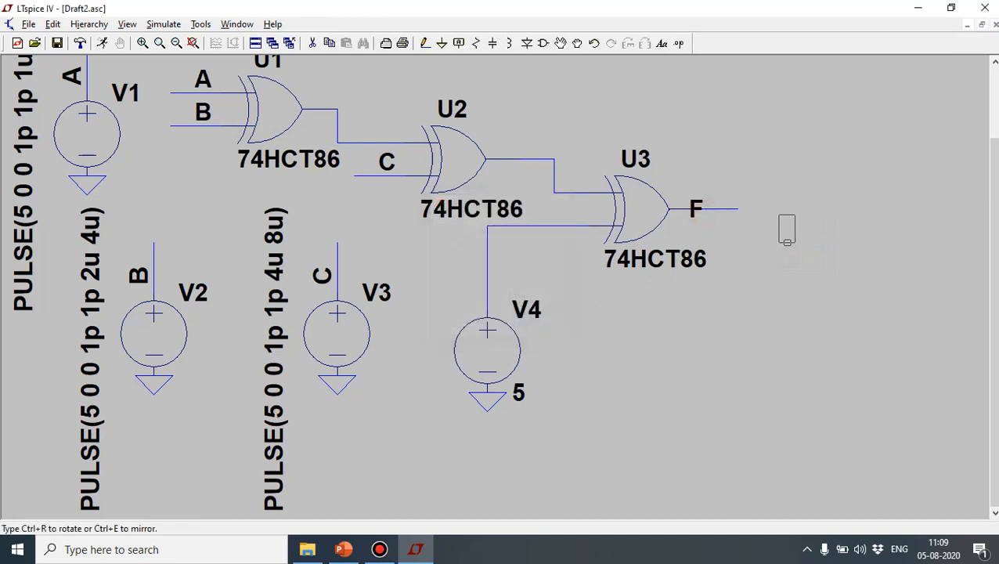
key("Escape")
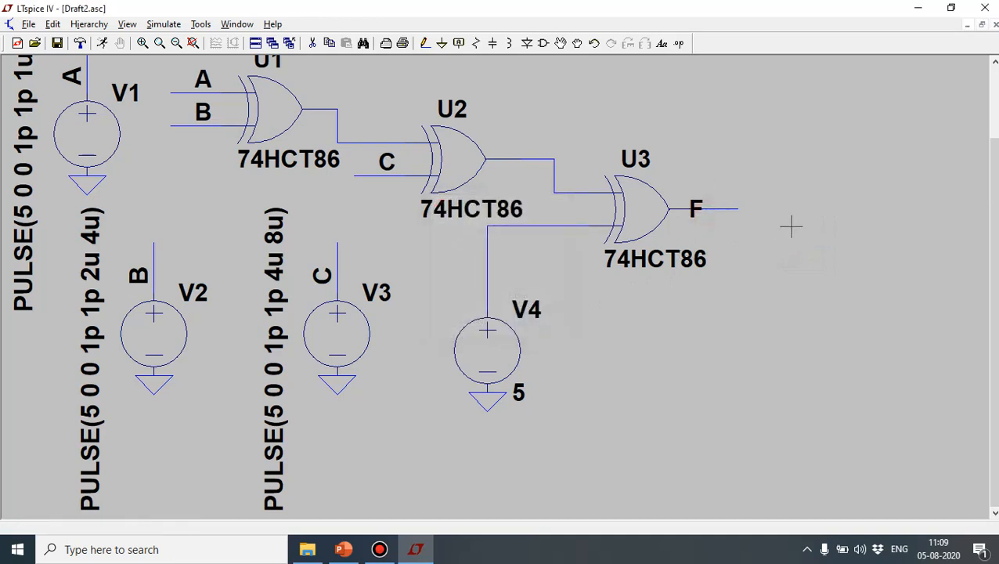
- Add the SPICE directive ".include 74hct.lib" in the empty area above and to the right of gate U3
left_click(679, 44)
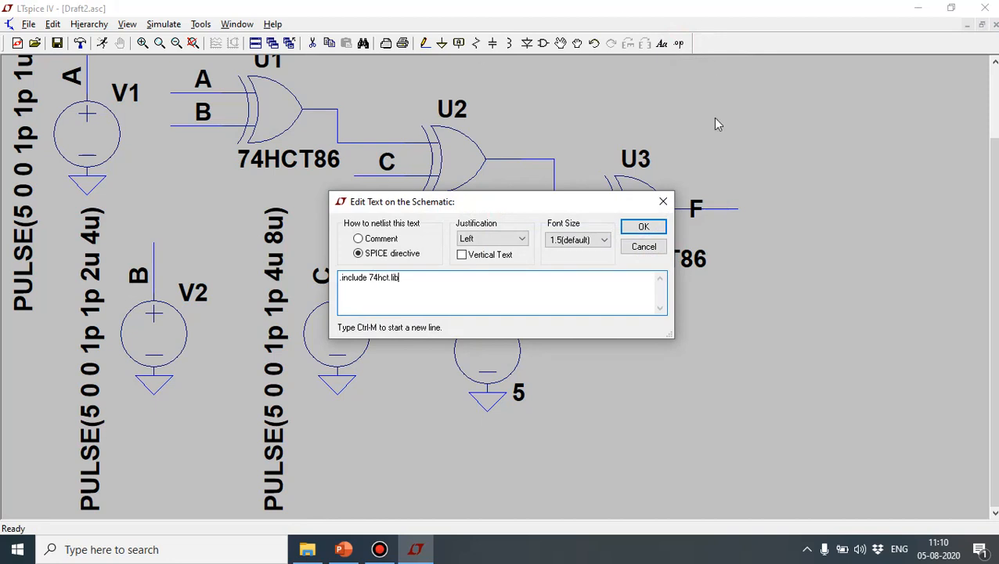
left_click(654, 228)
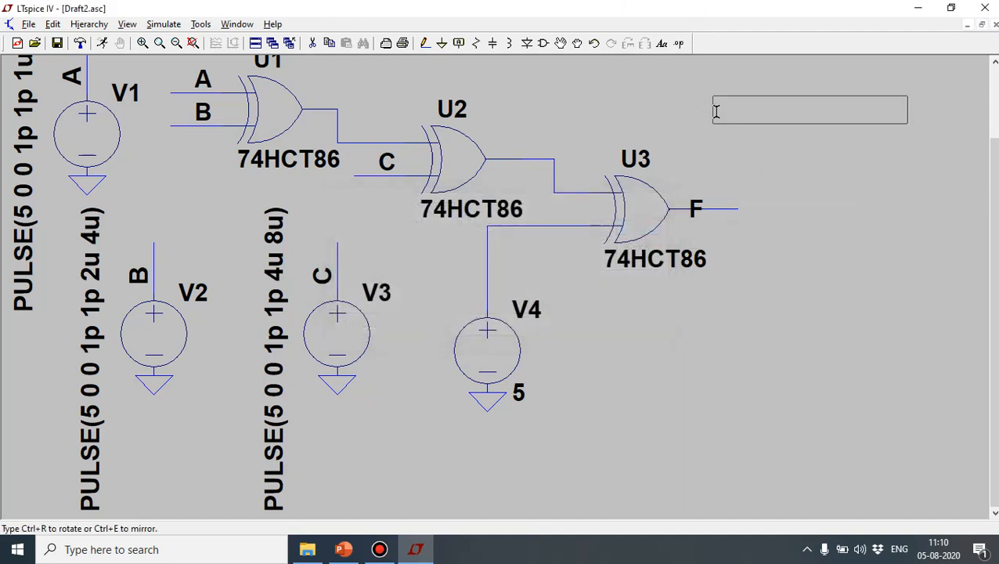
left_click(716, 110)
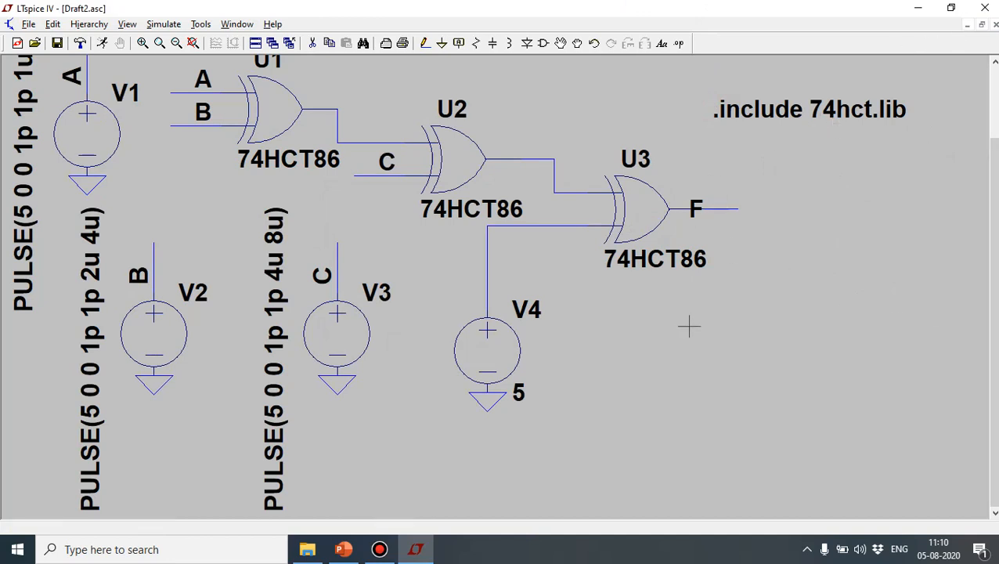
- Define a transient analysis with a stop time of 8u and place its directive to the right of V4
right_click(669, 111)
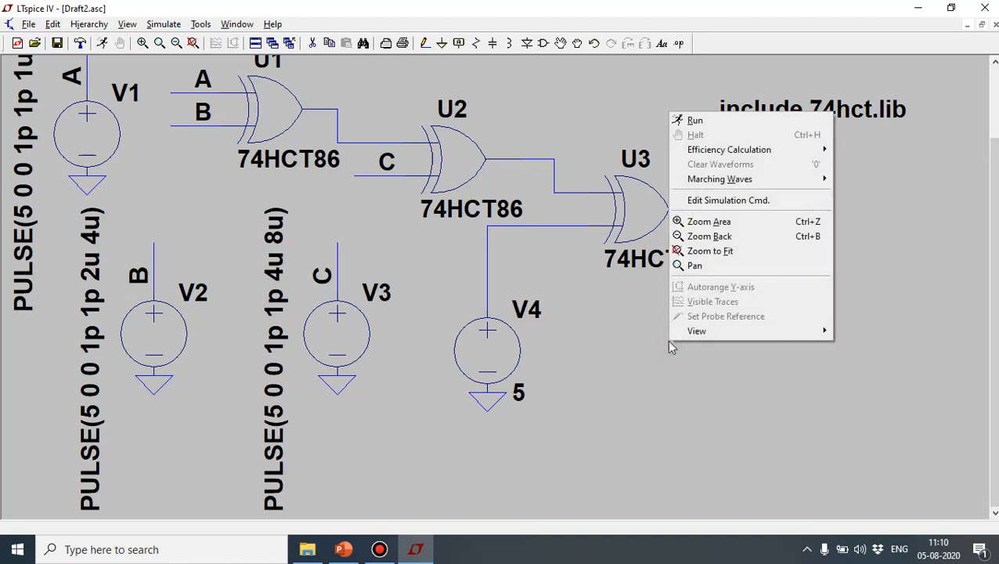
left_click(746, 202)
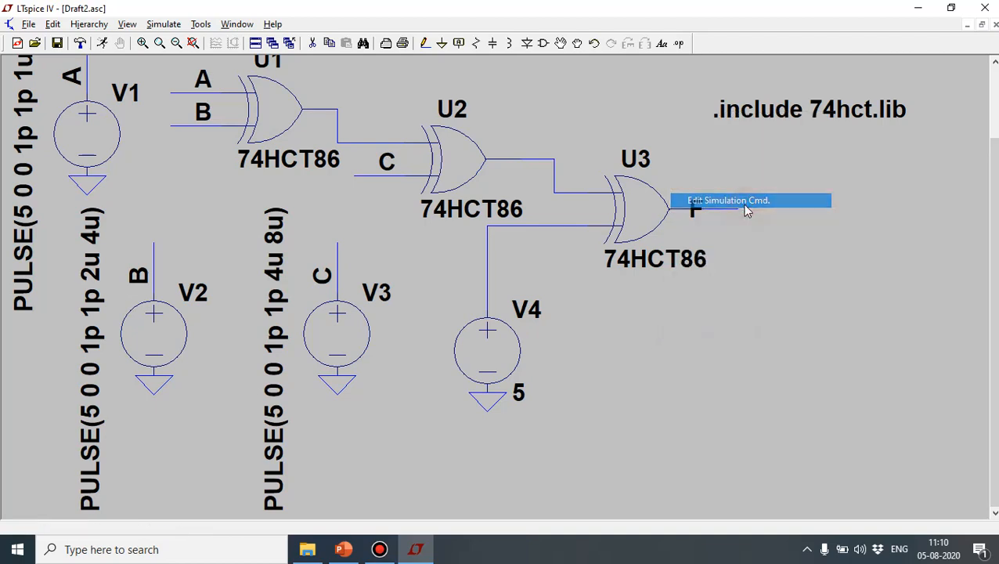
left_click(550, 206)
type("8")
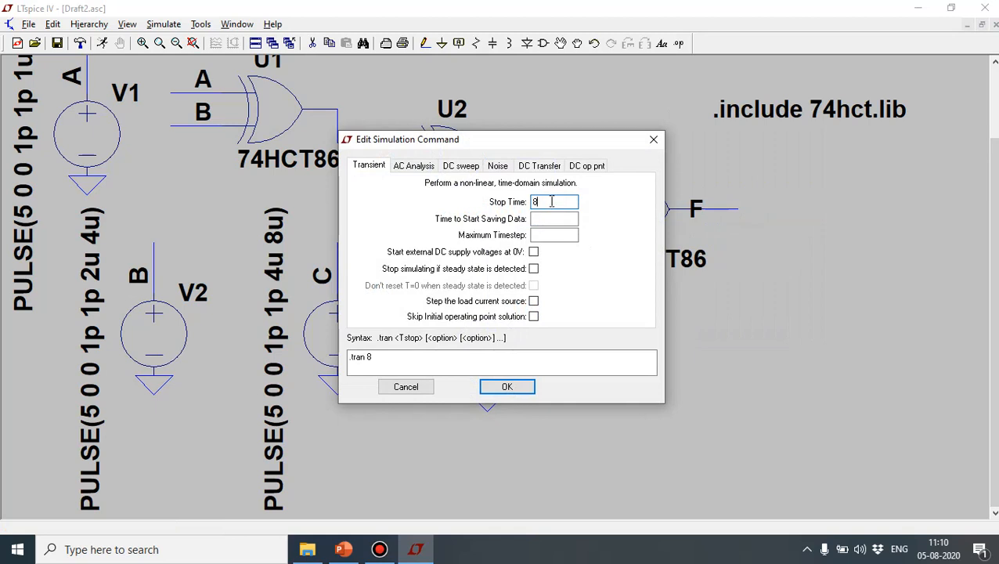
key("BackSpace")
type("u")
left_click(507, 387)
left_click(717, 343)
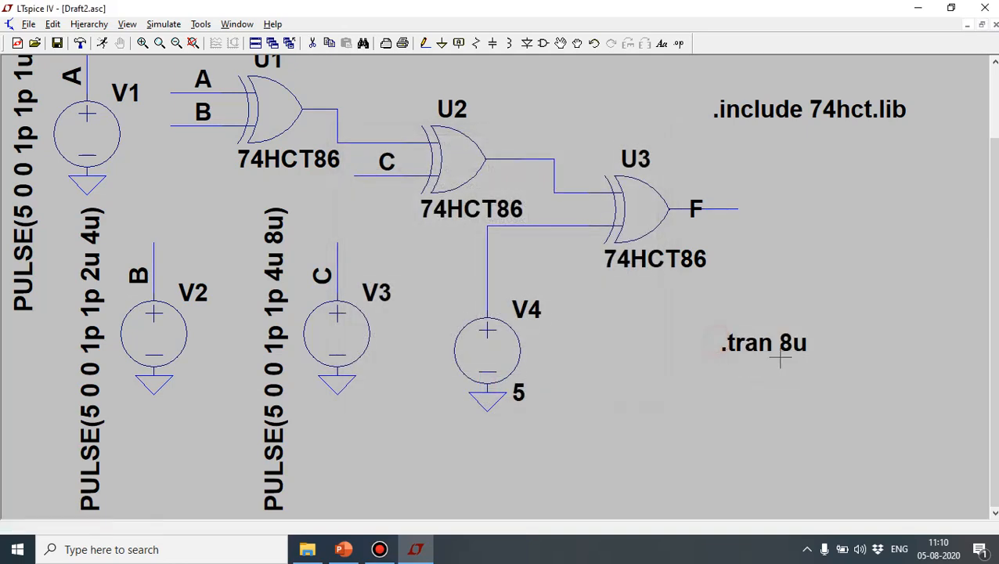
- Run the simulation and plot the voltages of nets A, B, C and F
left_click(102, 43)
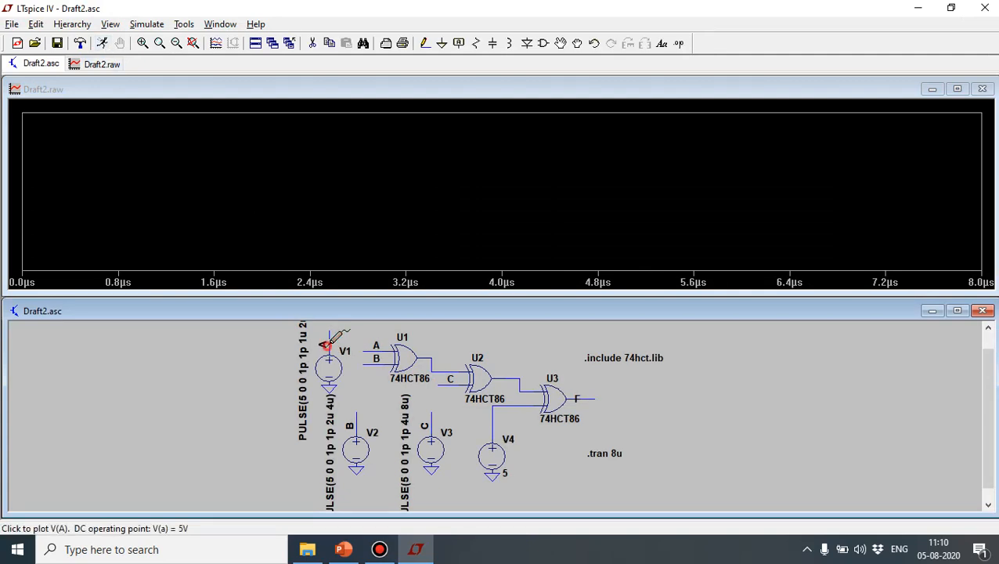
left_click(322, 344)
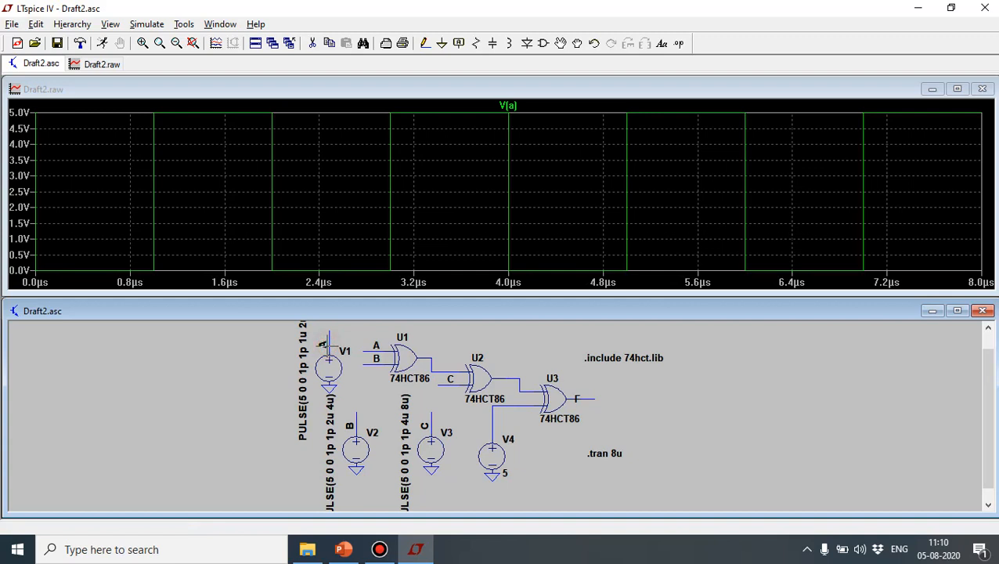
left_click(369, 362)
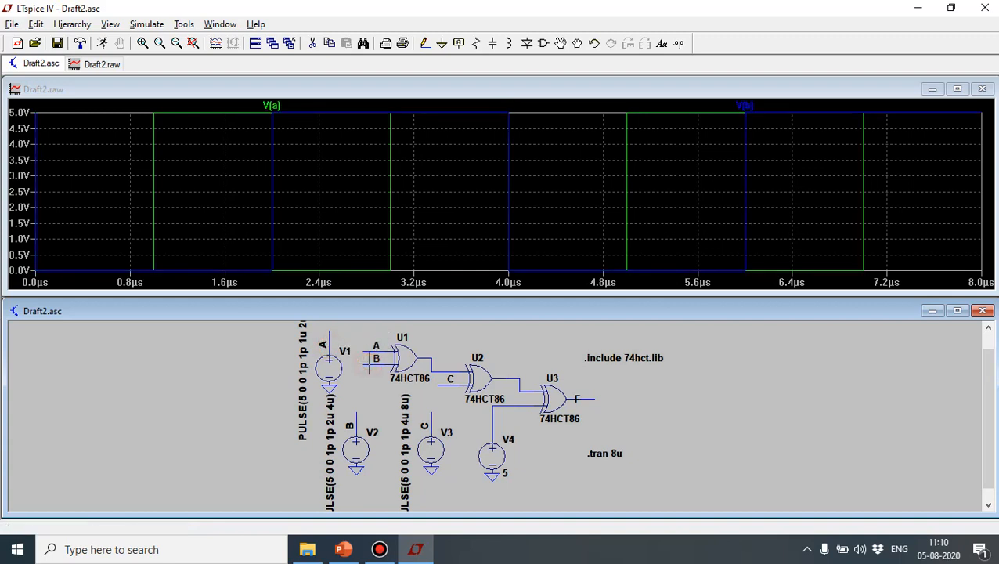
left_click(436, 419)
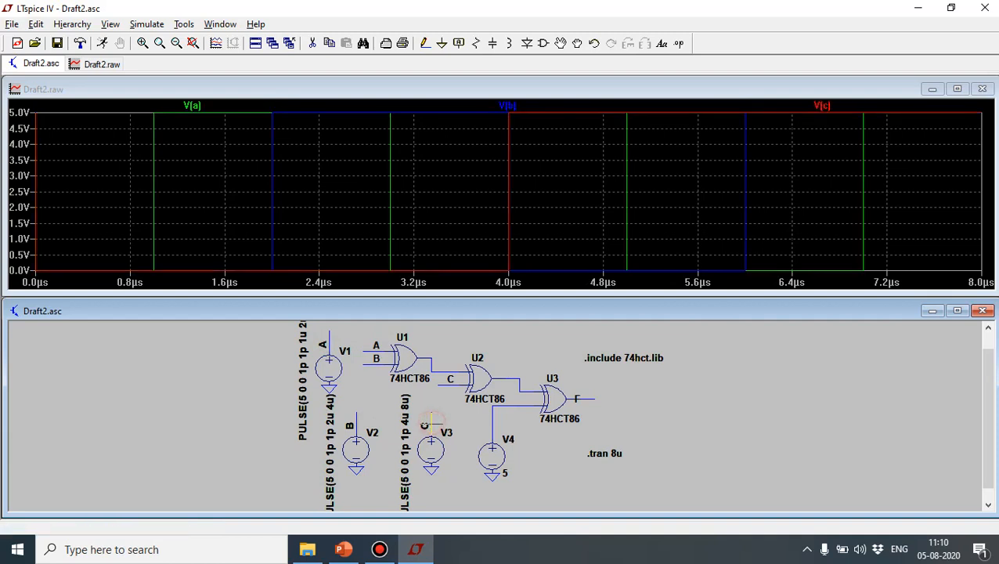
left_click(584, 398)
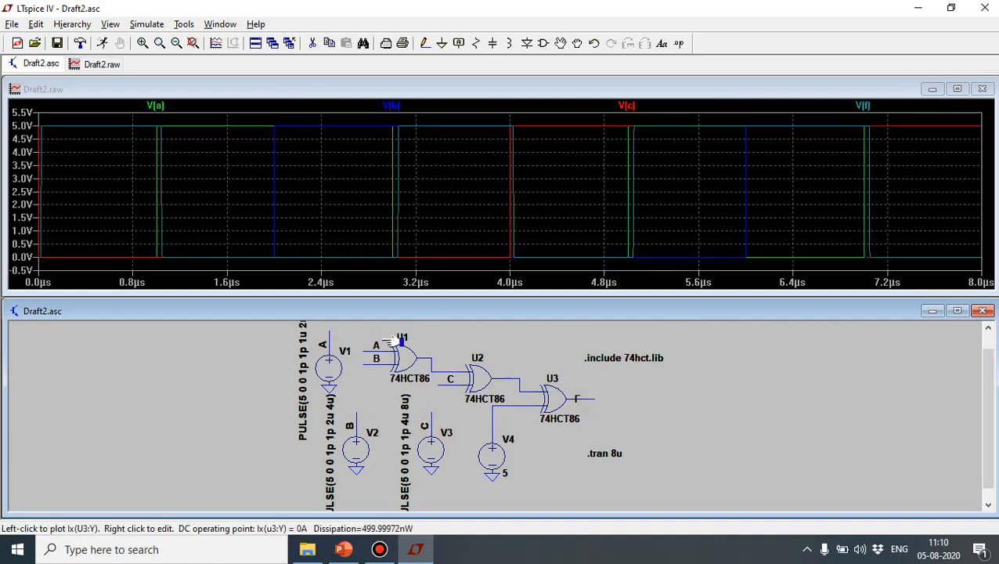
- Maximize the waveform window and add a new plot pane to it
left_click(958, 88)
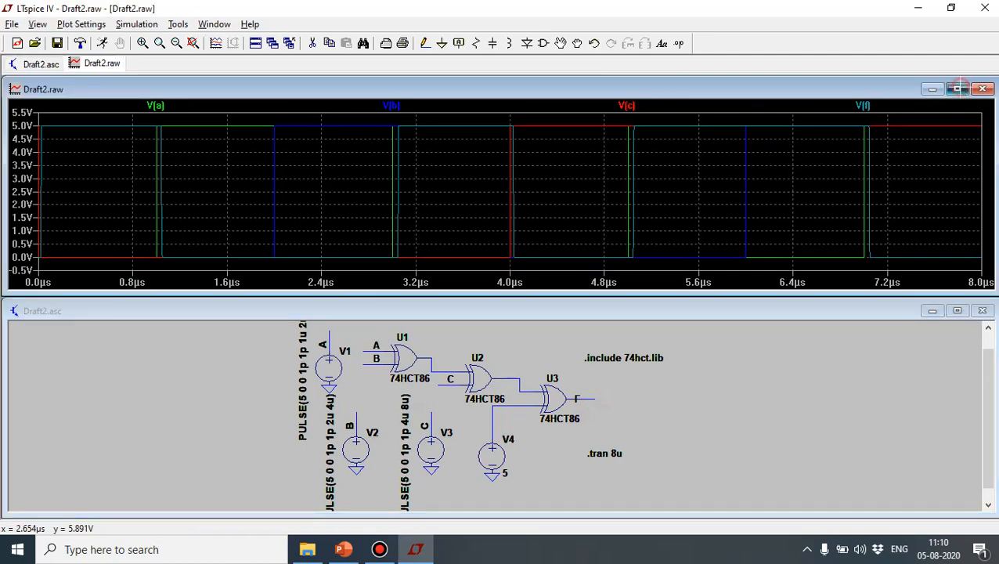
right_click(465, 112)
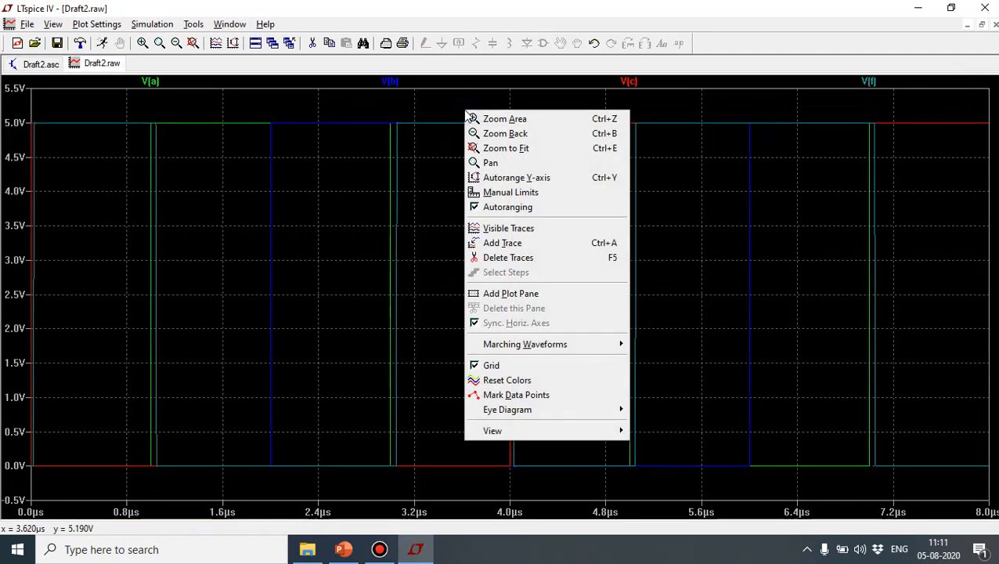
left_click(520, 294)
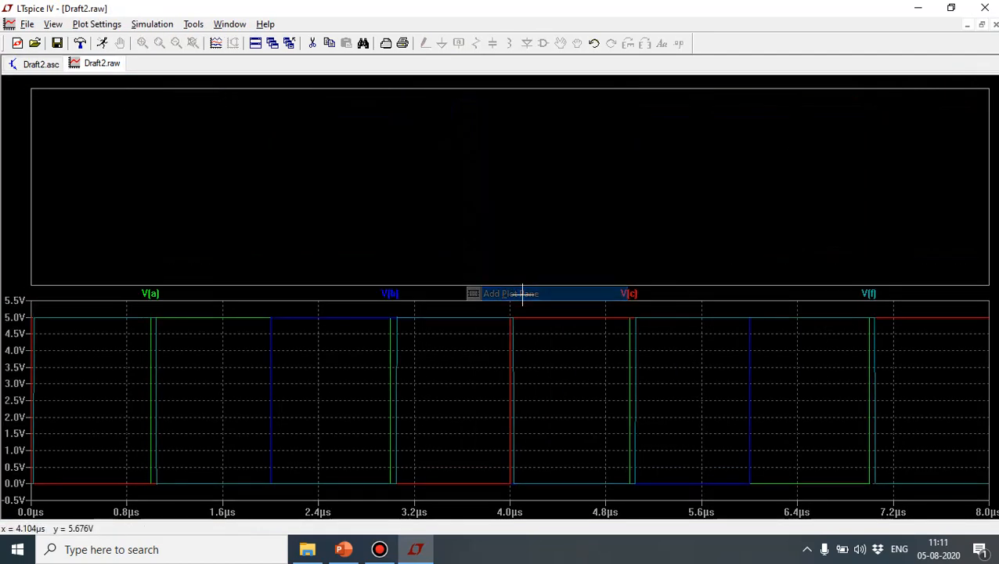
- Add two more plot panes so the waveform window has four panes
right_click(511, 174)
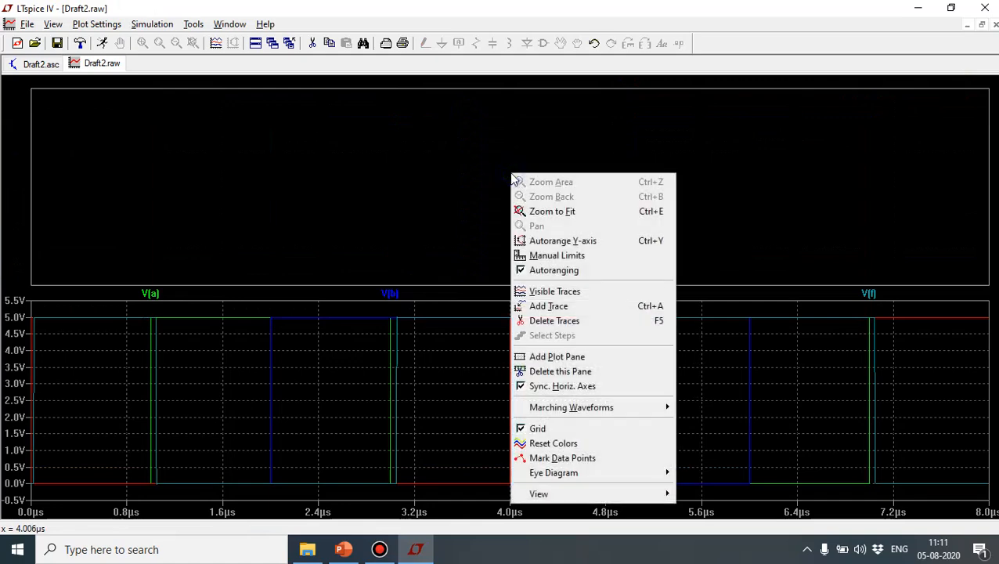
left_click(575, 359)
right_click(555, 173)
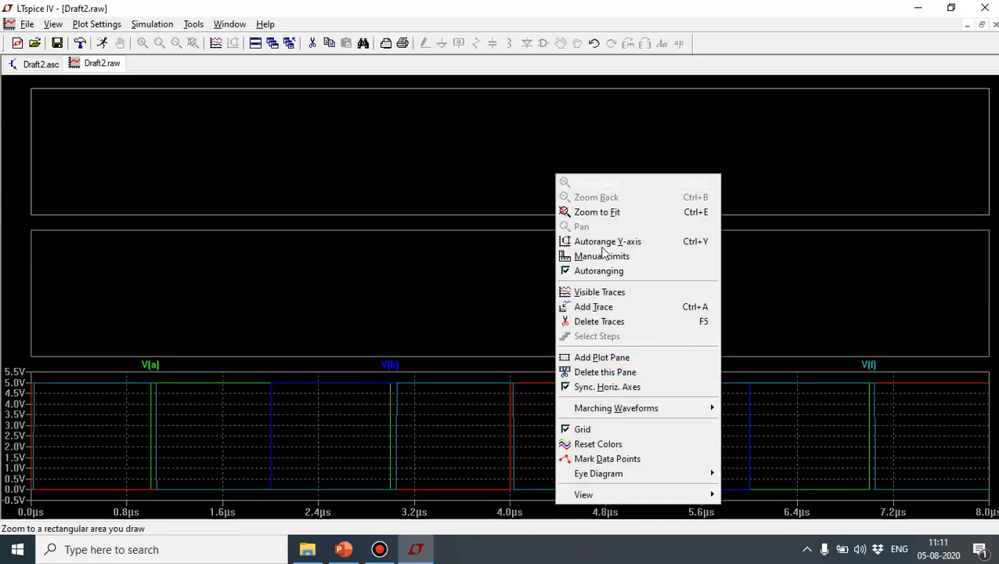
left_click(614, 364)
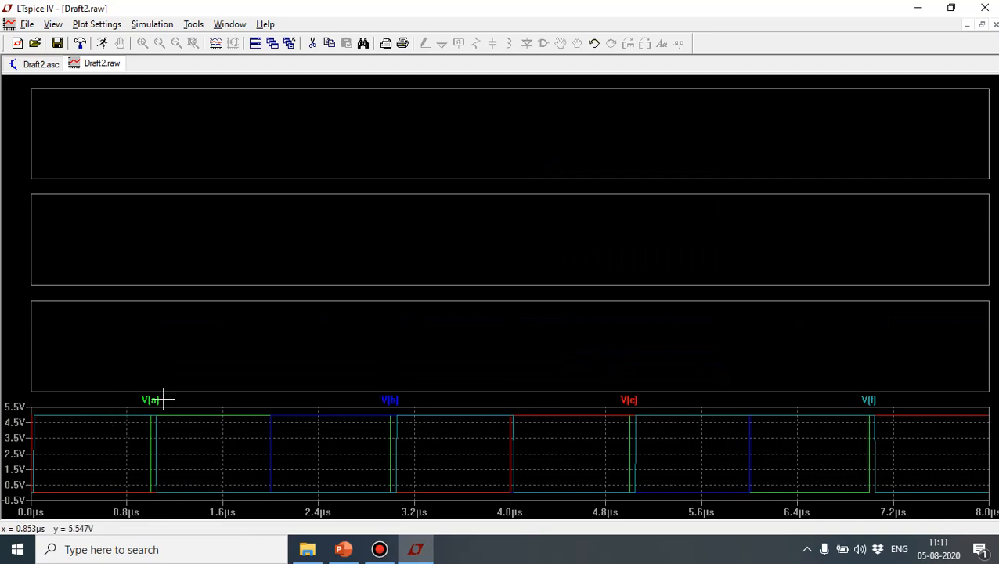
- Move the V(a), V(b) and V(c) traces into the three empty panes in that order, leaving V(f) in the lowest one
mouse_move(158, 400)
left_mouse_down()
mouse_move(178, 145)
mouse_move(169, 145)
left_mouse_up()
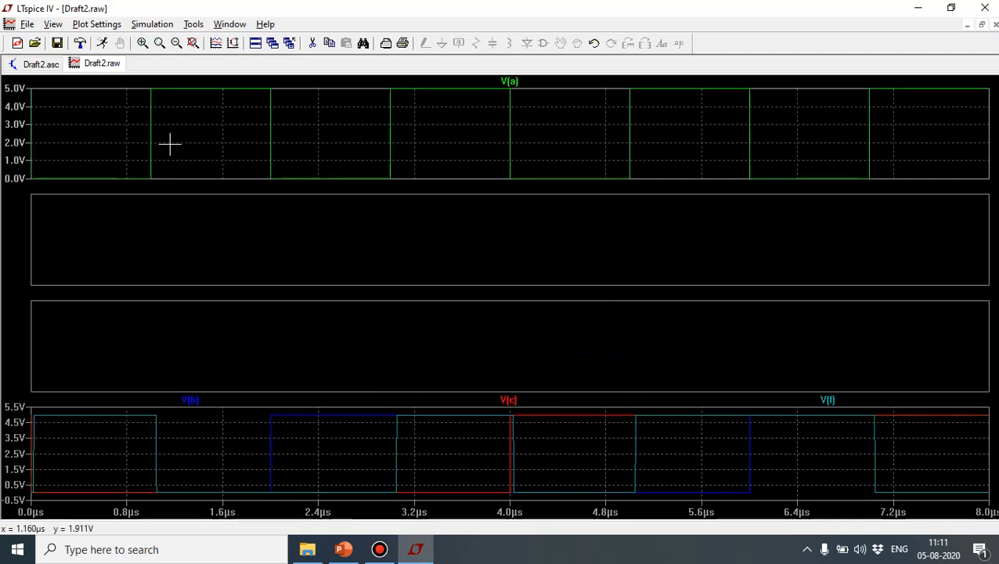
mouse_move(205, 405)
left_mouse_down()
mouse_move(183, 267)
mouse_move(174, 263)
left_mouse_up()
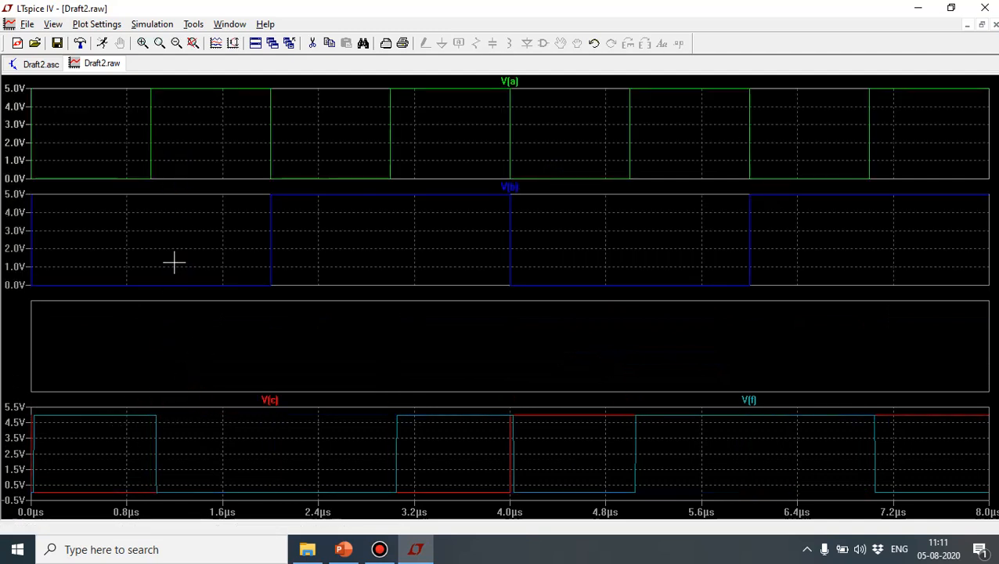
left_click_drag(283, 402, 254, 342)
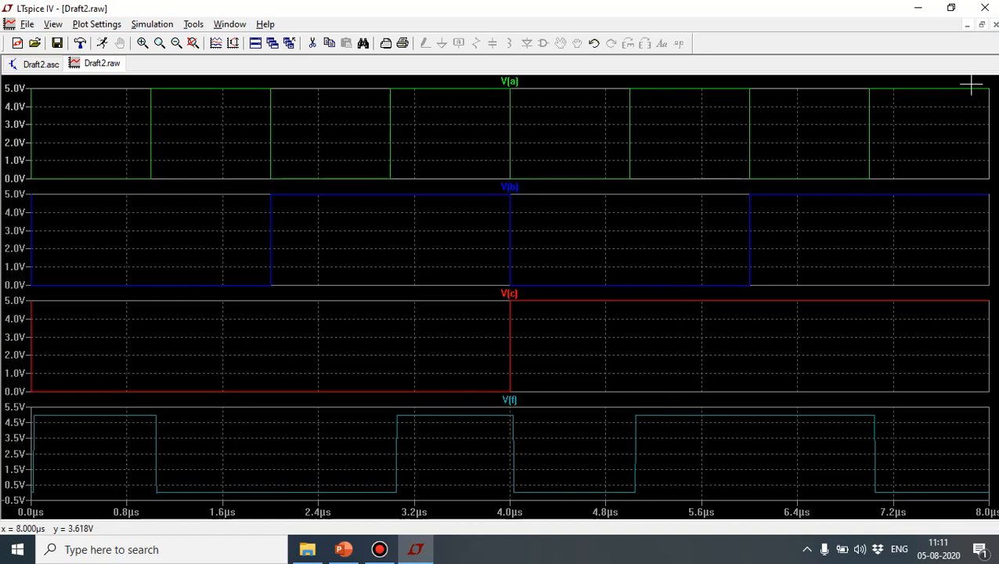
- Return to the schematic and set the DC value of voltage source V4 to 0
left_click(968, 26)
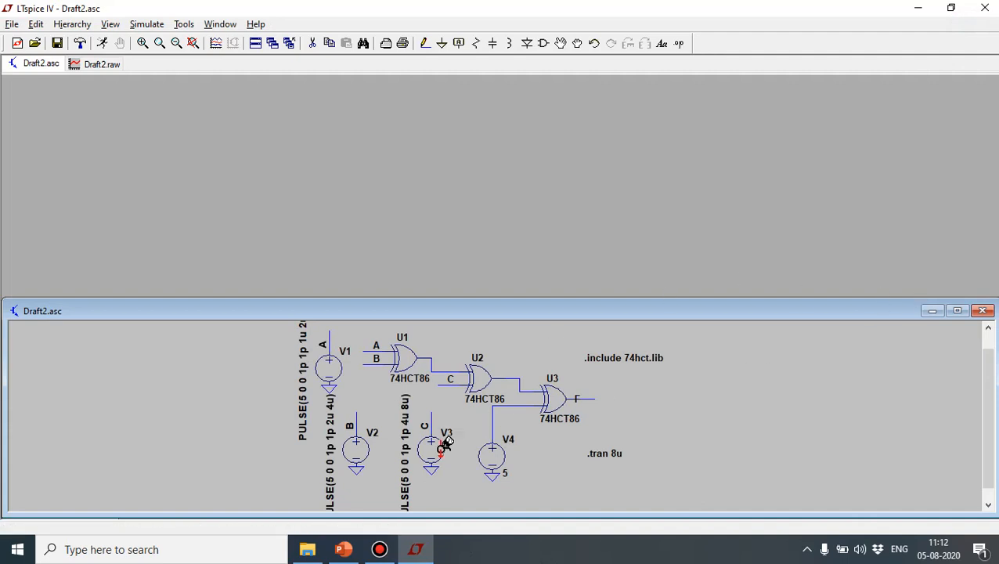
right_click(499, 456)
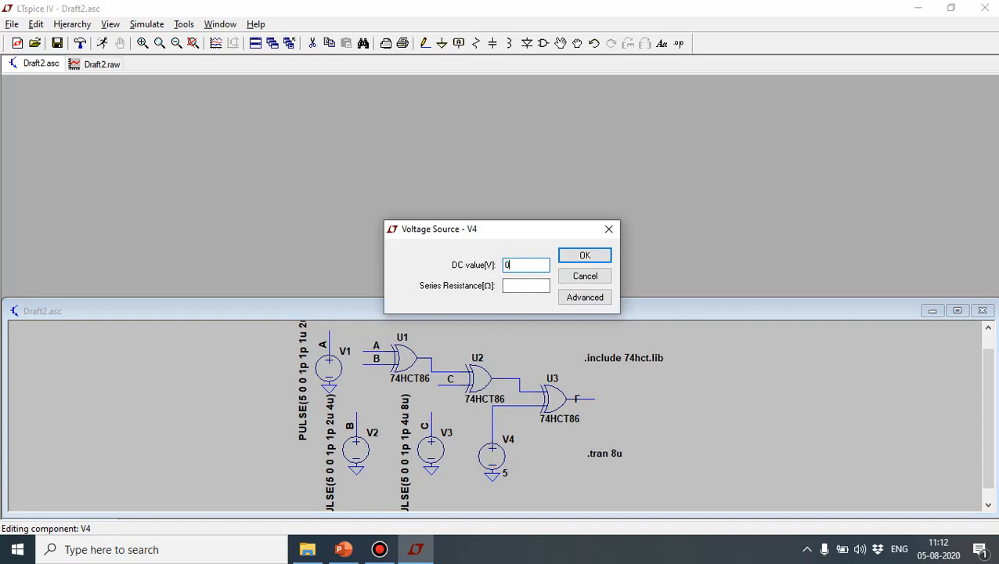
left_click(588, 257)
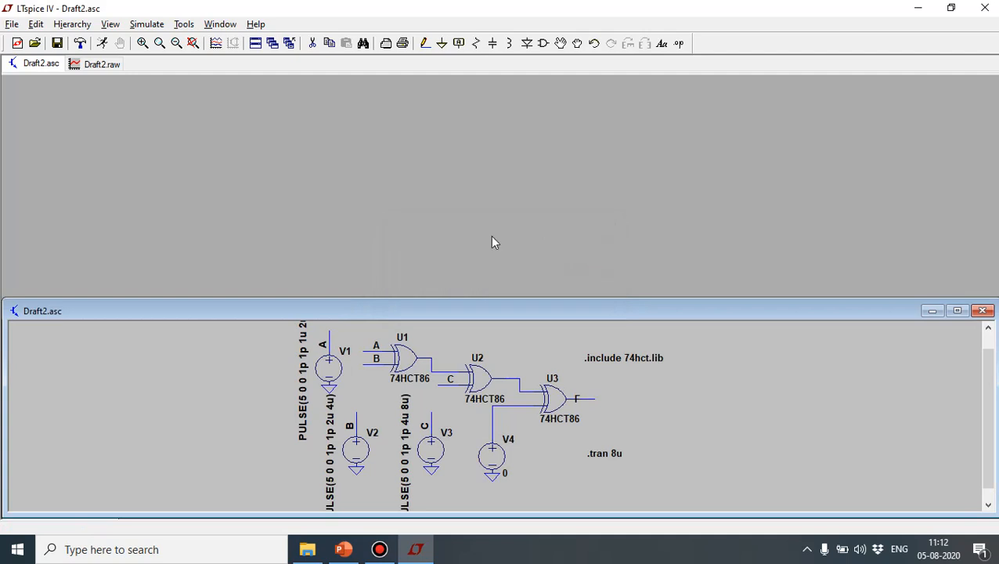
- Rerun the simulation and reopen the waveform window to inspect A, B, C and F with V4 at 0 V
left_click(101, 42)
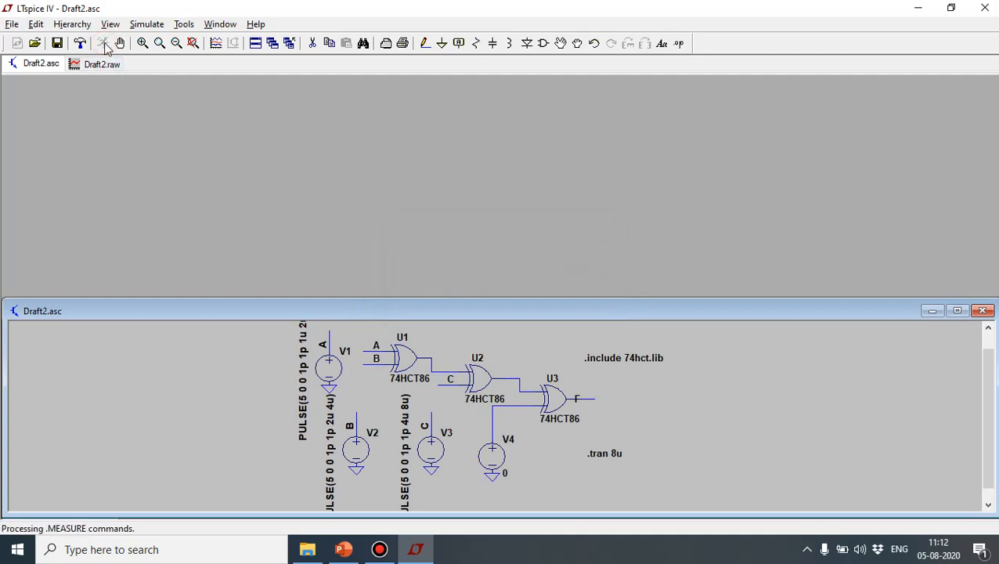
left_click(108, 66)
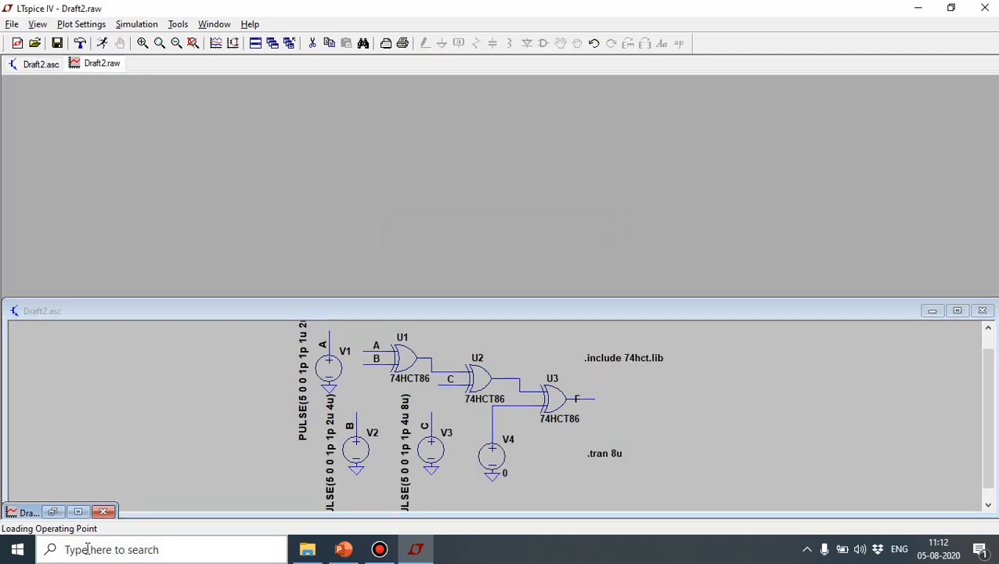
left_click(54, 512)
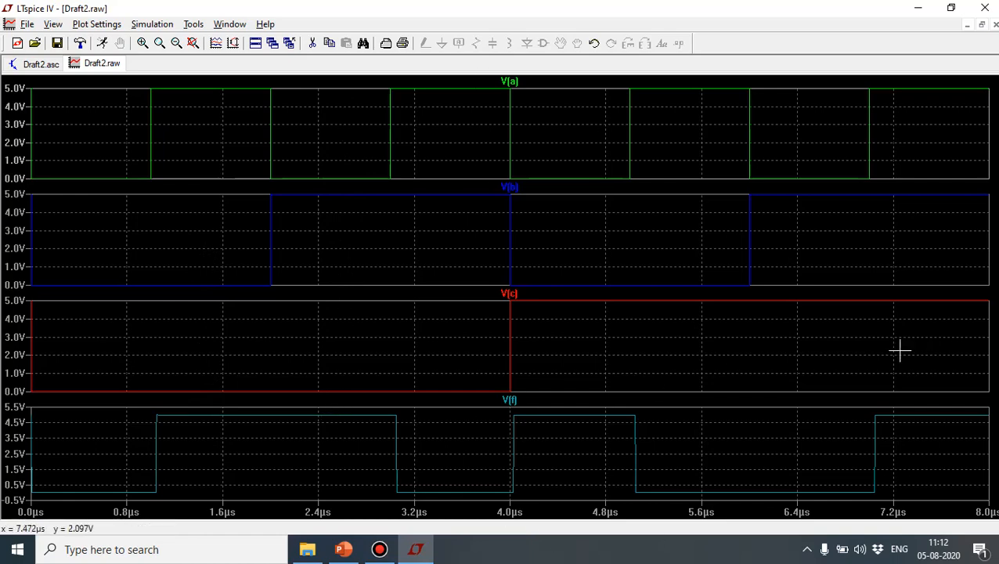
- Return to the schematic and change V4 to a PULSE source with Vinitial 5 and Von 0
left_click(967, 25)
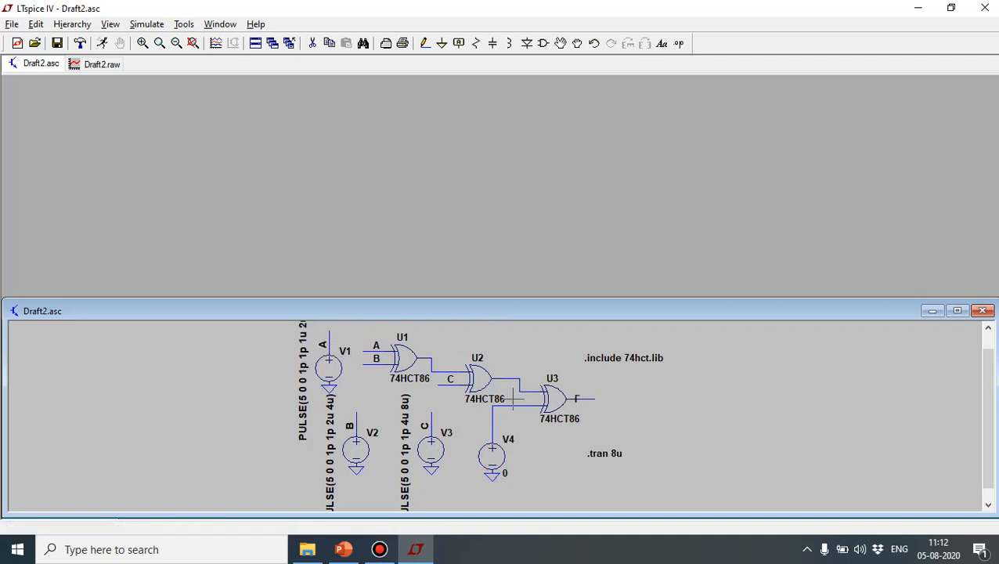
right_click(495, 459)
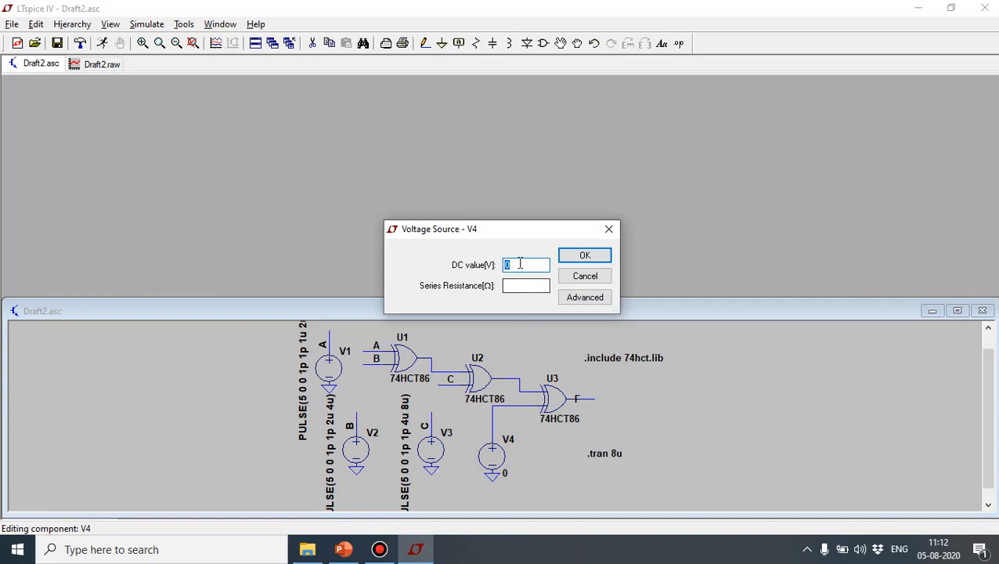
left_click(585, 299)
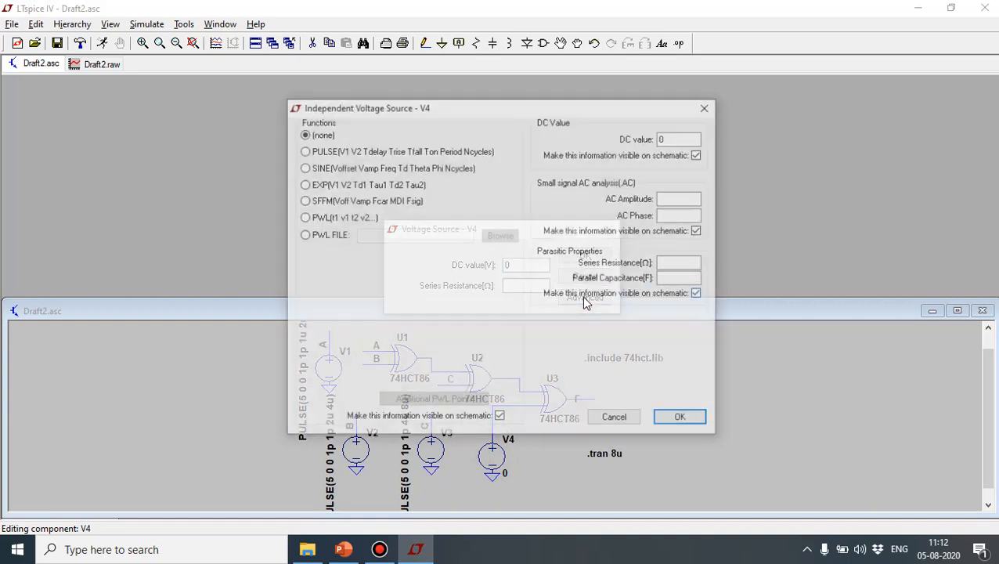
left_click(304, 151)
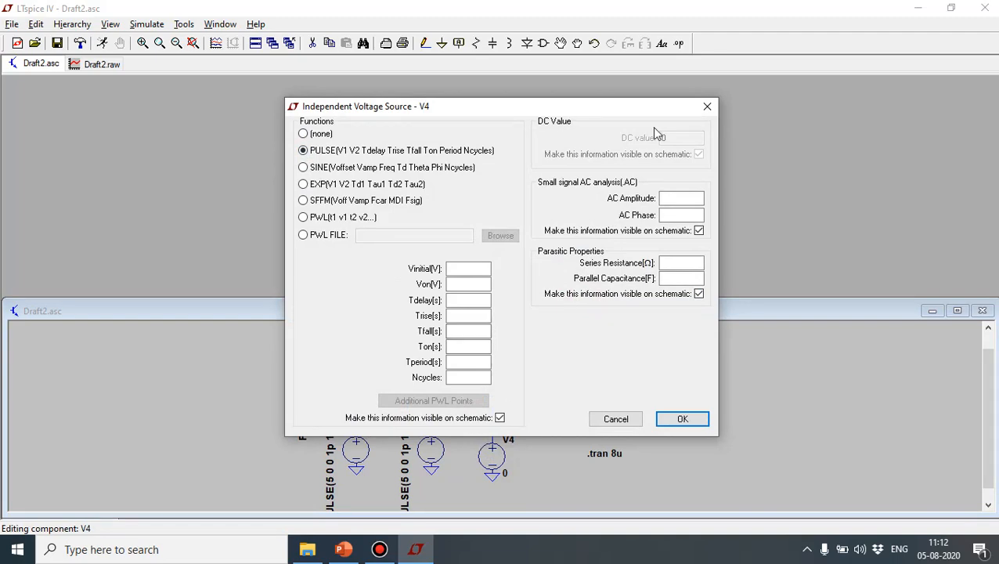
left_click_drag(624, 115, 807, 57)
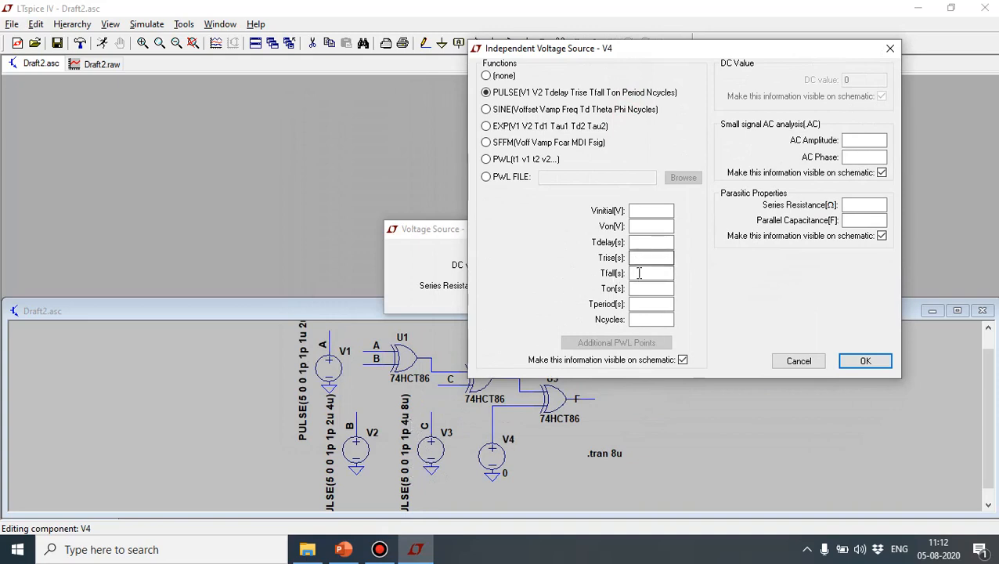
left_click(637, 211)
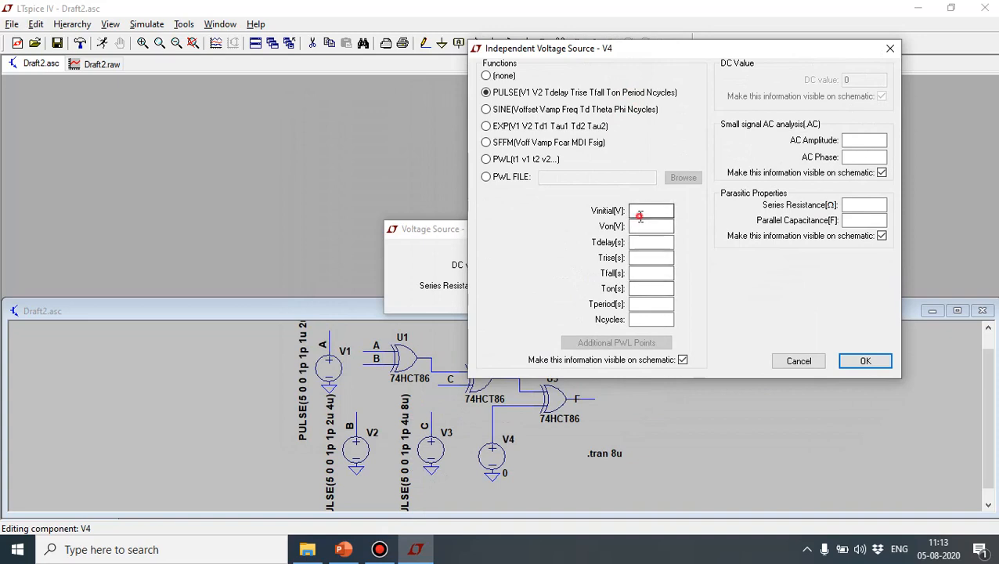
left_click(645, 227)
type("0")
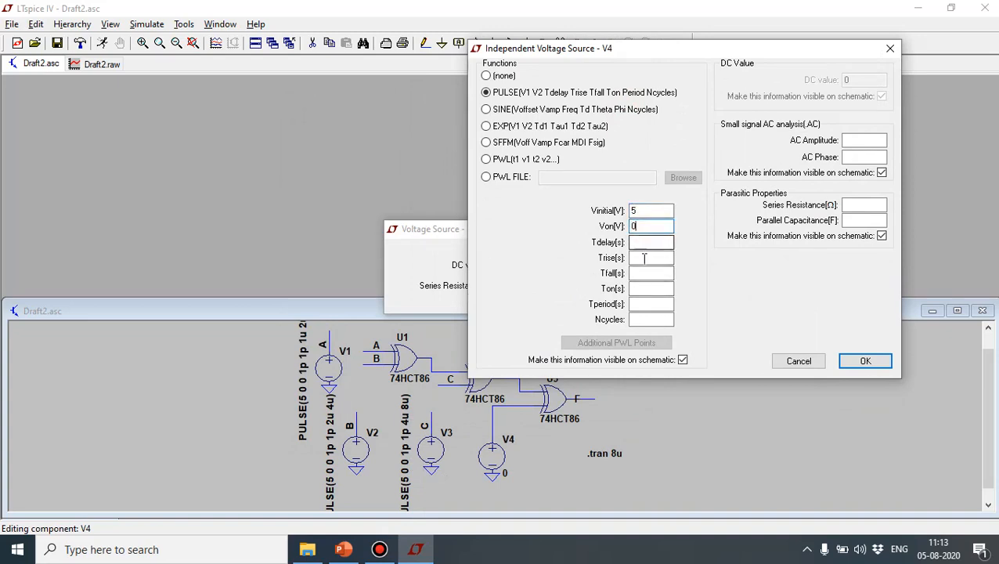
- Set V4's pulse rise and fall times to 1p, on time to 8u and period to 16u, and apply them
left_click(644, 260)
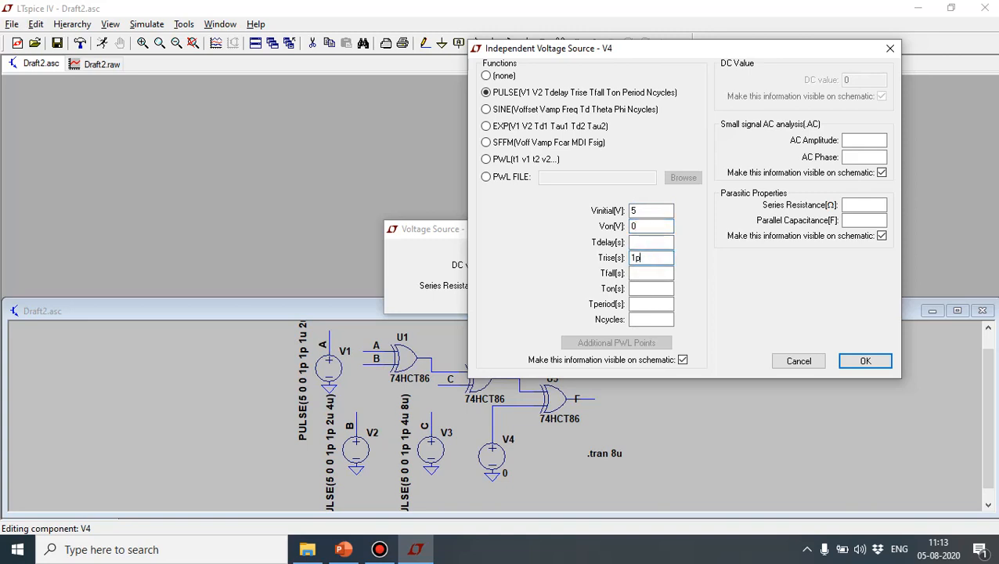
left_click(642, 274)
type("1p")
left_click(647, 287)
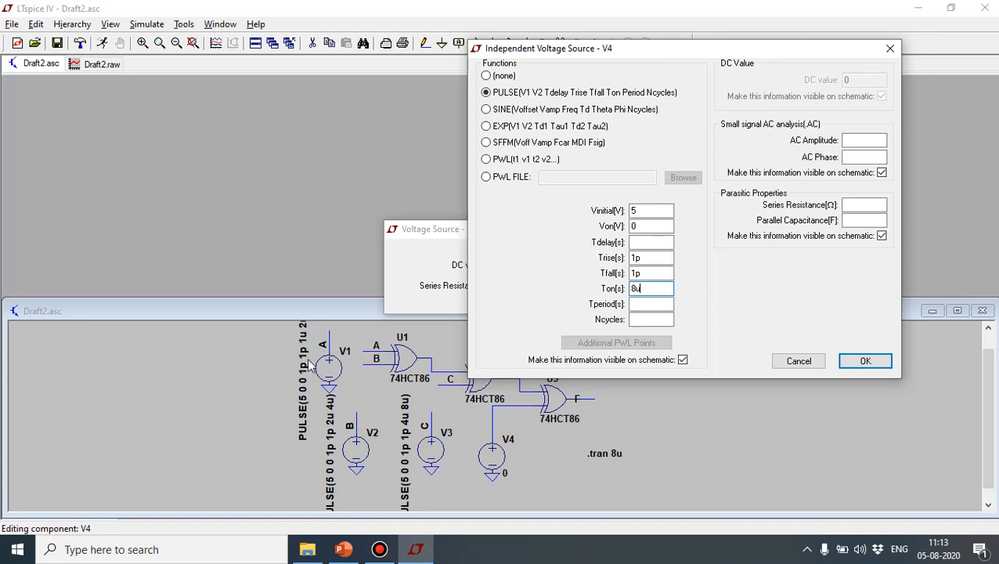
left_click(650, 304)
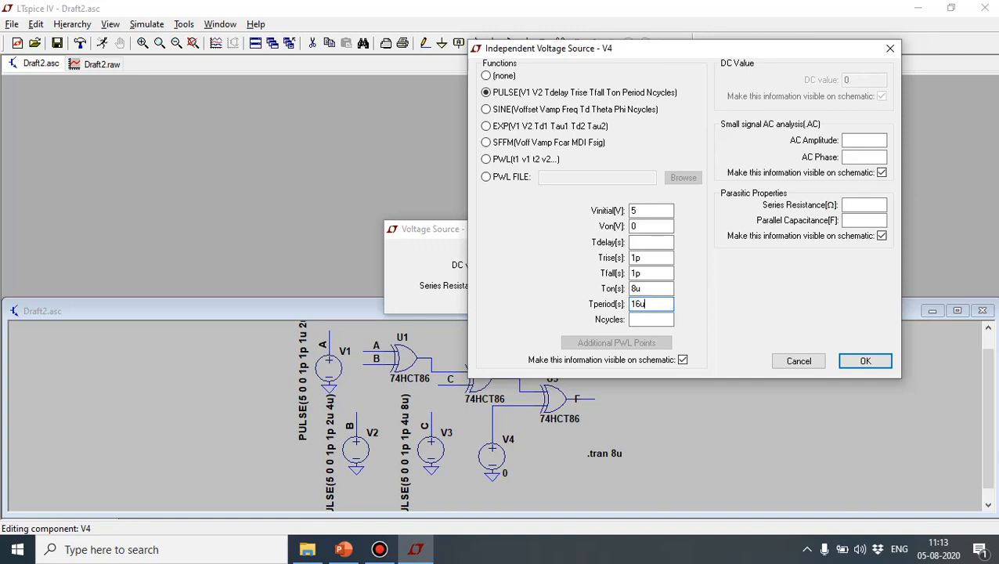
left_click(867, 361)
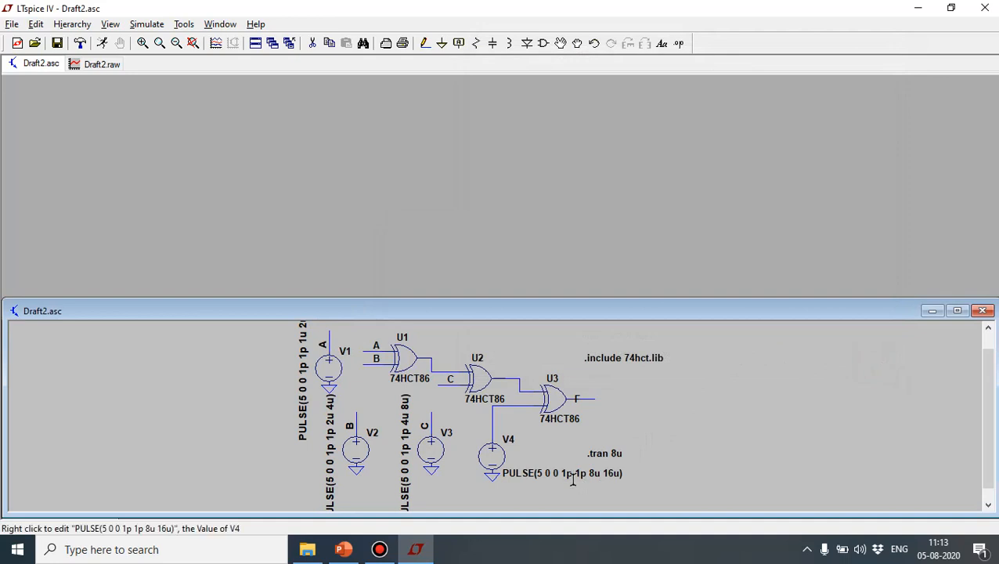
- Set the transient analysis stop time to 16u in the existing .tran directive
right_click(613, 455)
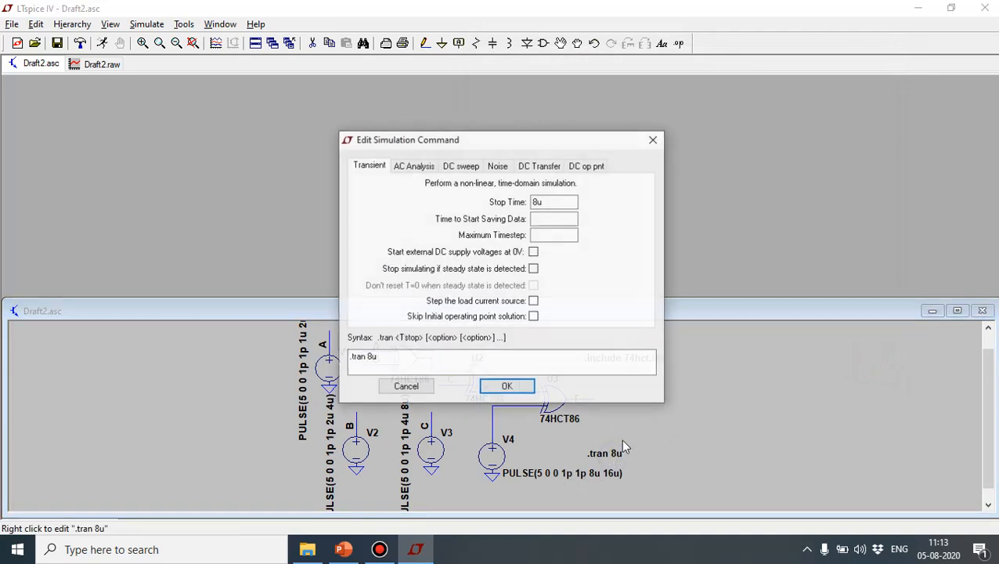
left_click_drag(538, 204, 514, 205)
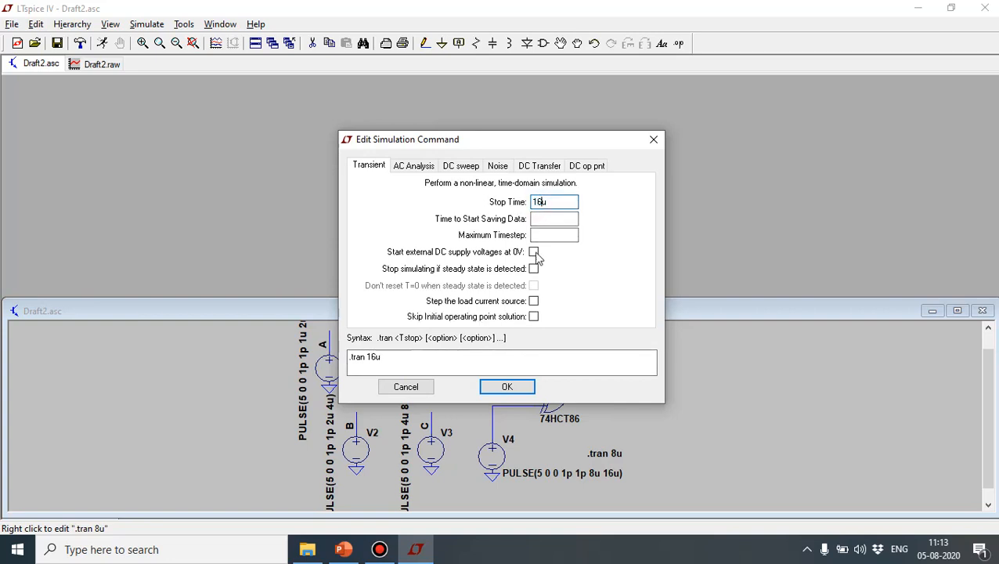
left_click(520, 383)
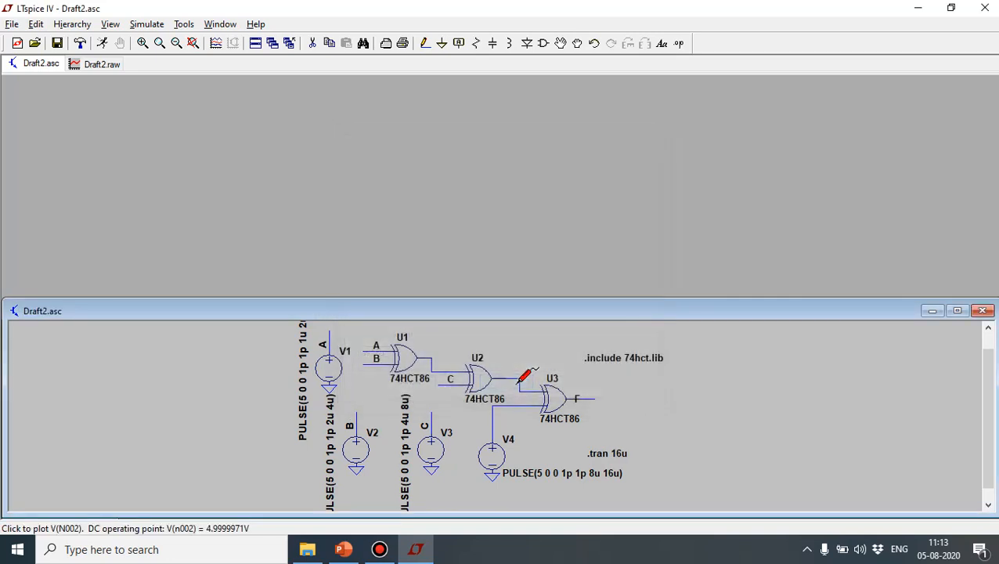
- Rerun the simulation and reopen the waveform window to inspect A, B, C and F over 16u
left_click(108, 45)
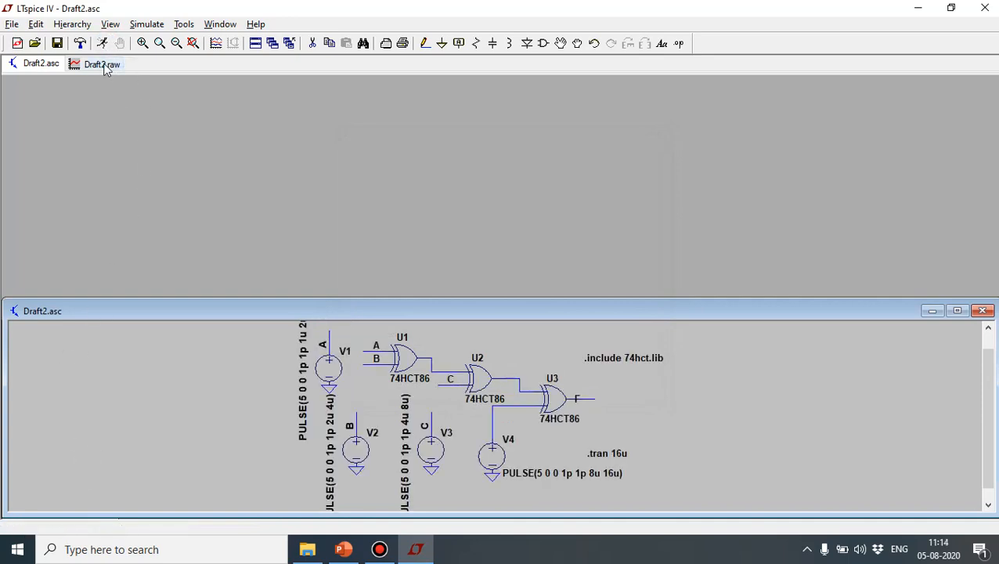
left_click(105, 65)
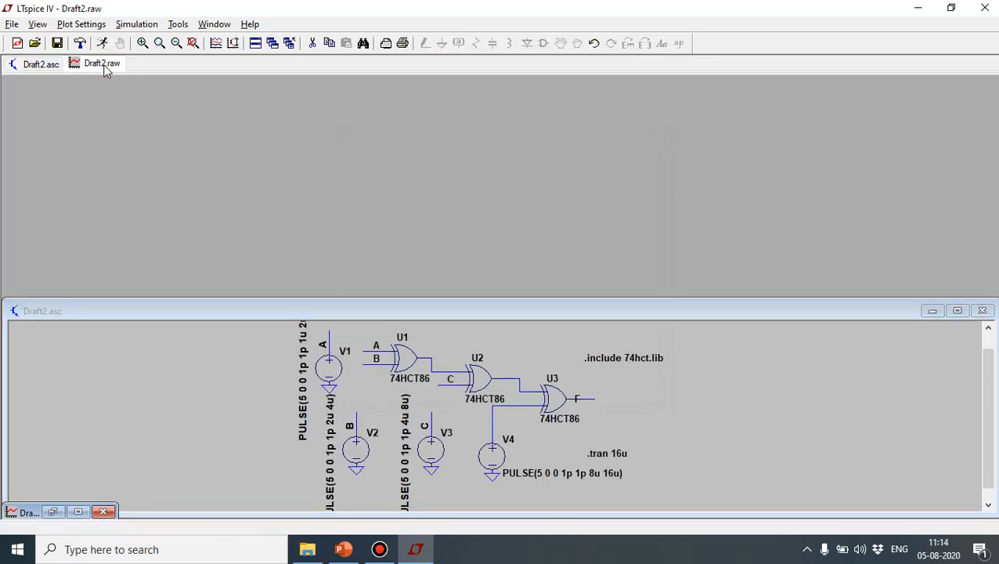
left_click(56, 515)
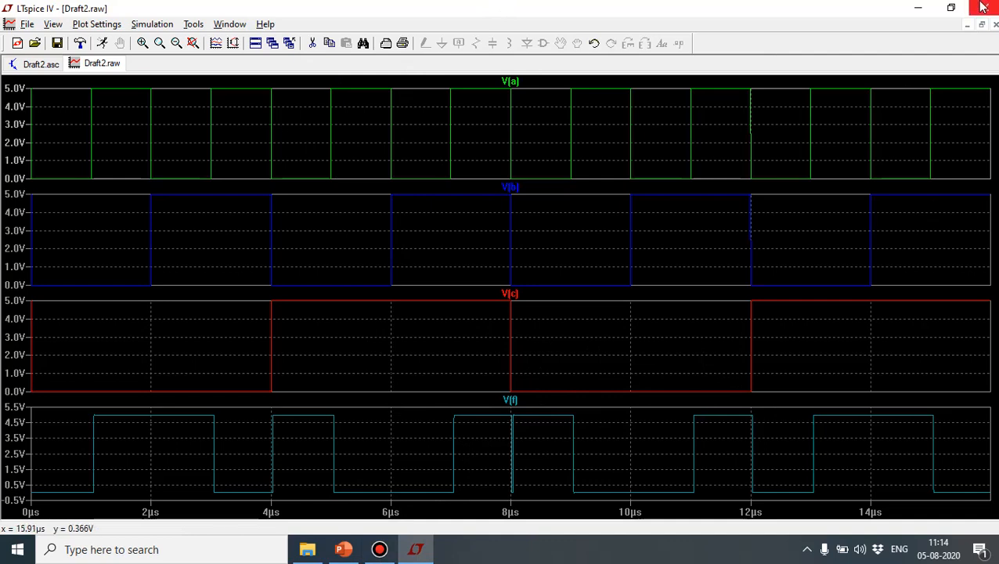
- Plot the voltage of the net between V4 and U3 from the schematic and show the waveform window again
left_click(968, 27)
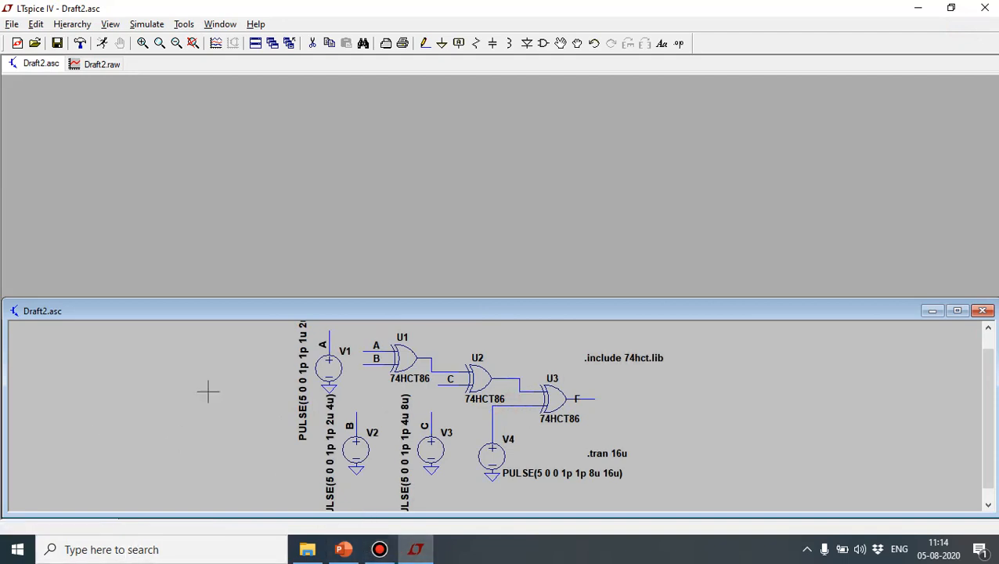
left_click(94, 70)
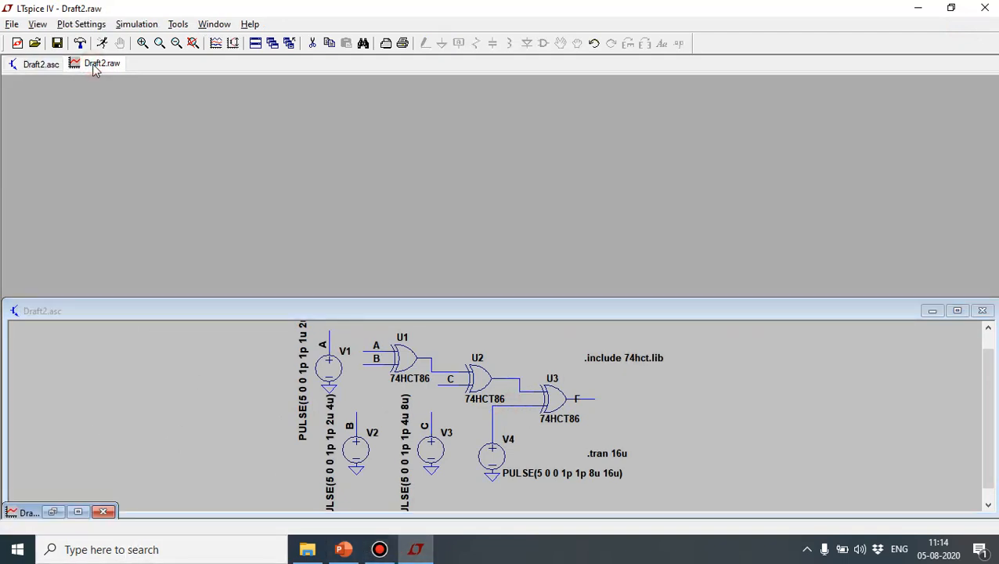
left_click(53, 511)
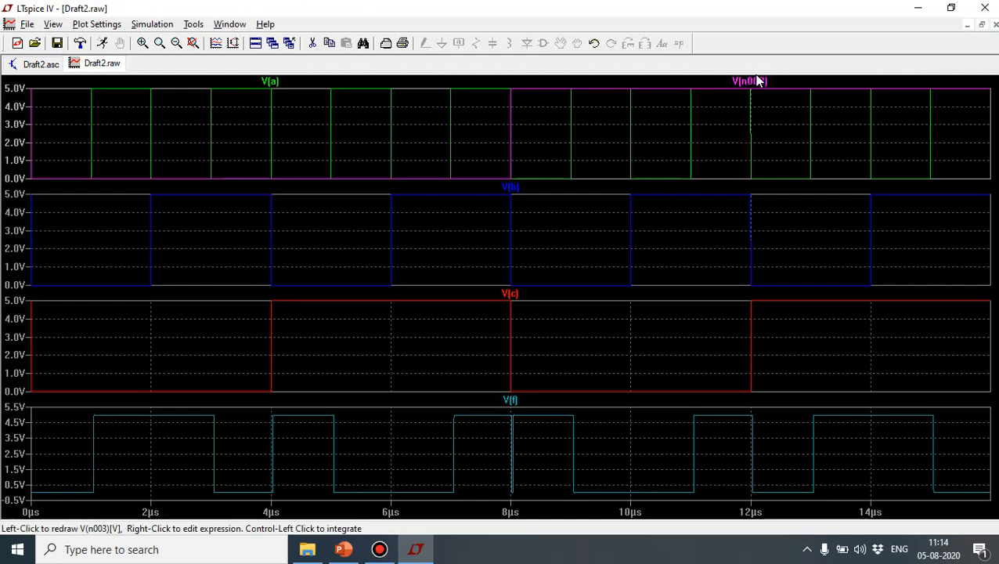
- Add another plot pane and move the V(n003) trace into it above V(a)
right_click(569, 79)
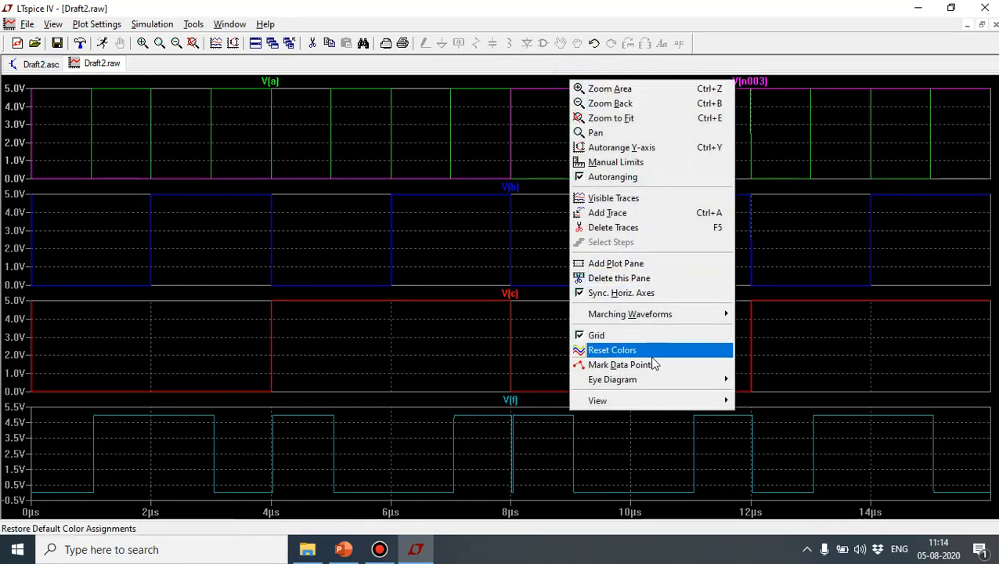
left_click(646, 264)
left_click_drag(752, 166, 627, 118)
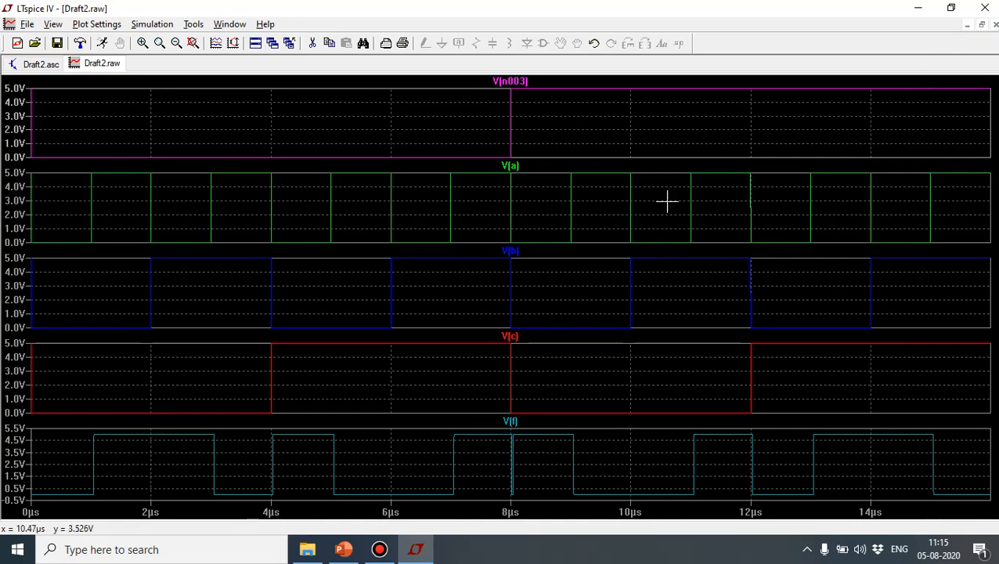
- Return to the schematic and maximize its window
left_click(969, 25)
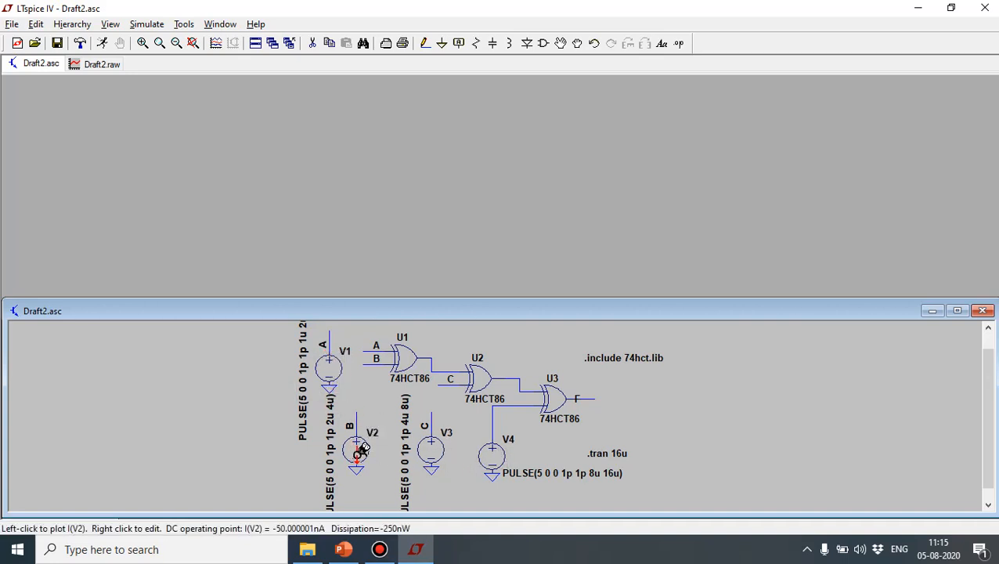
left_click(957, 311)
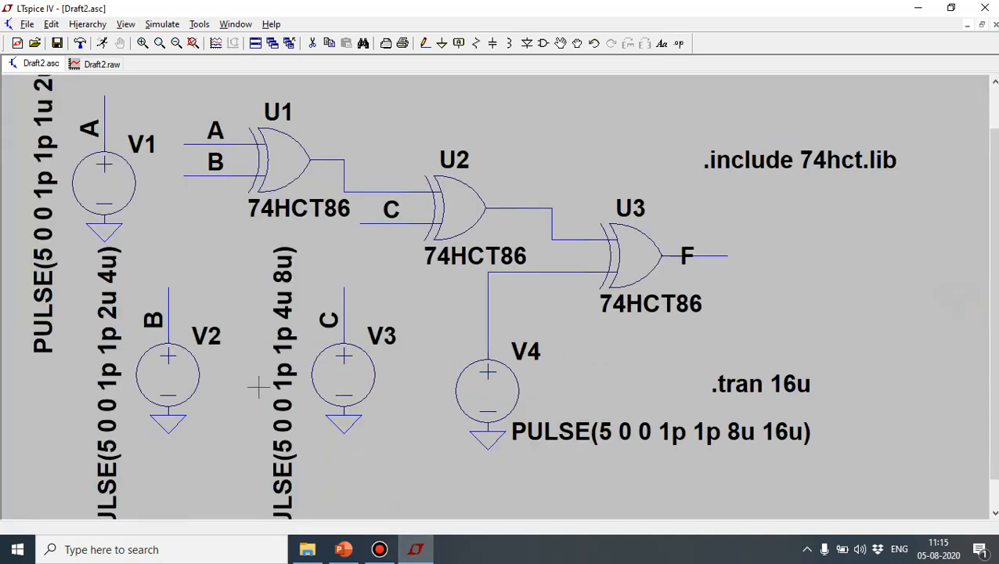